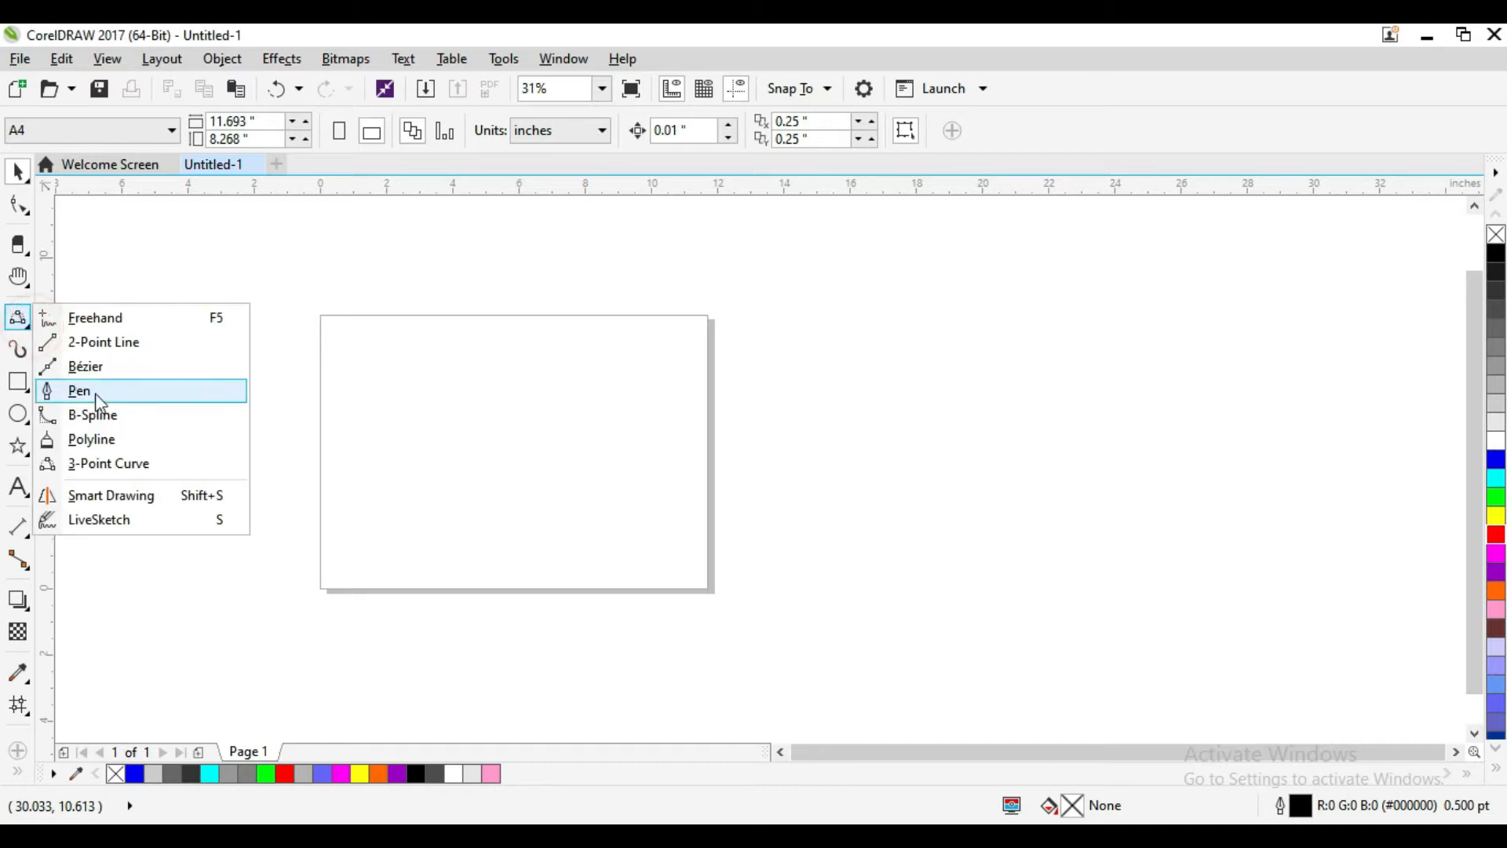
left_click(167, 465)
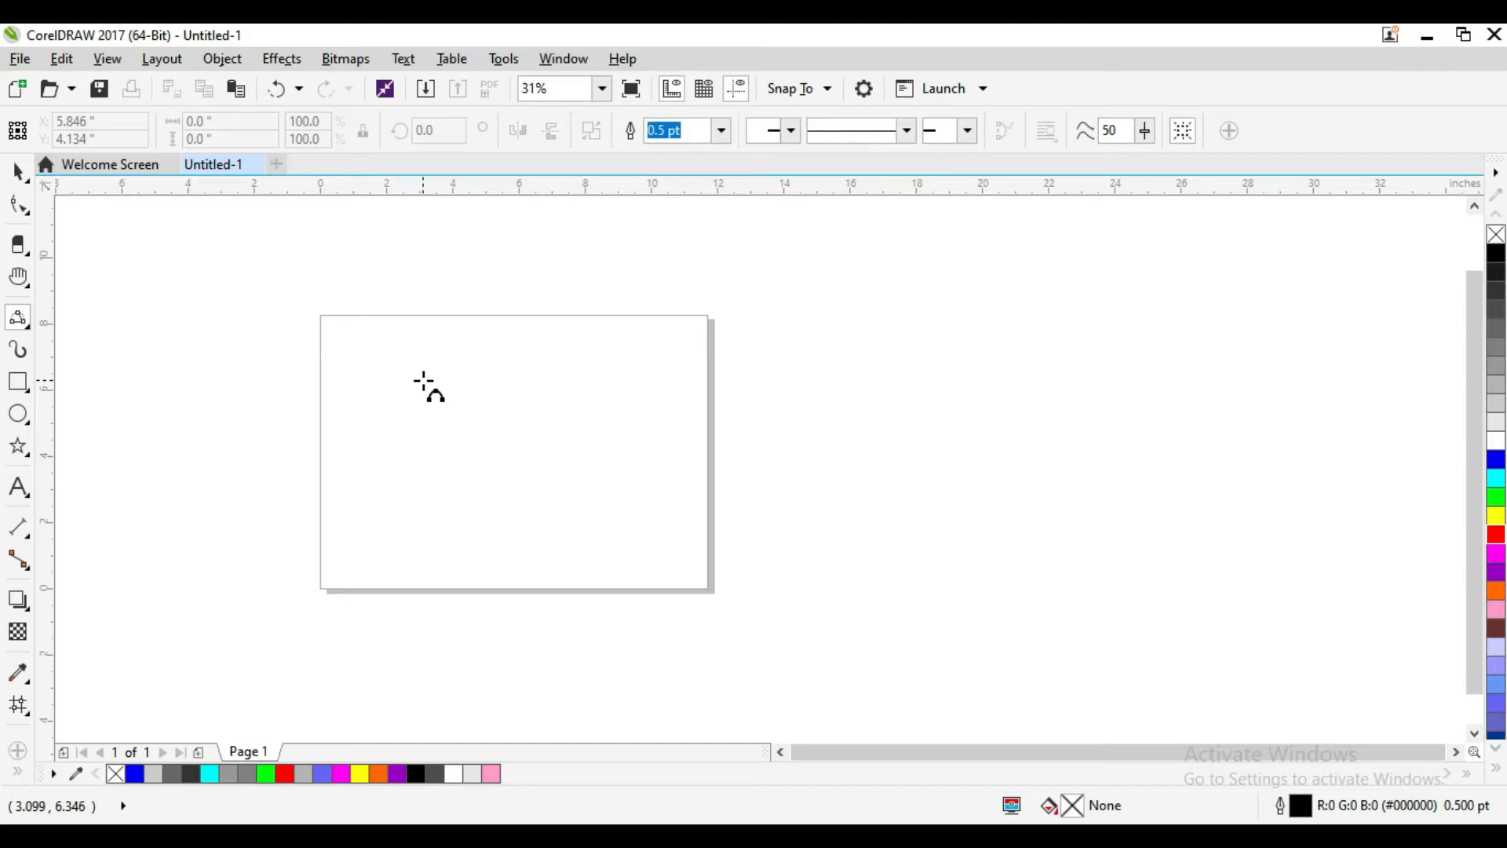
left_click(24, 321)
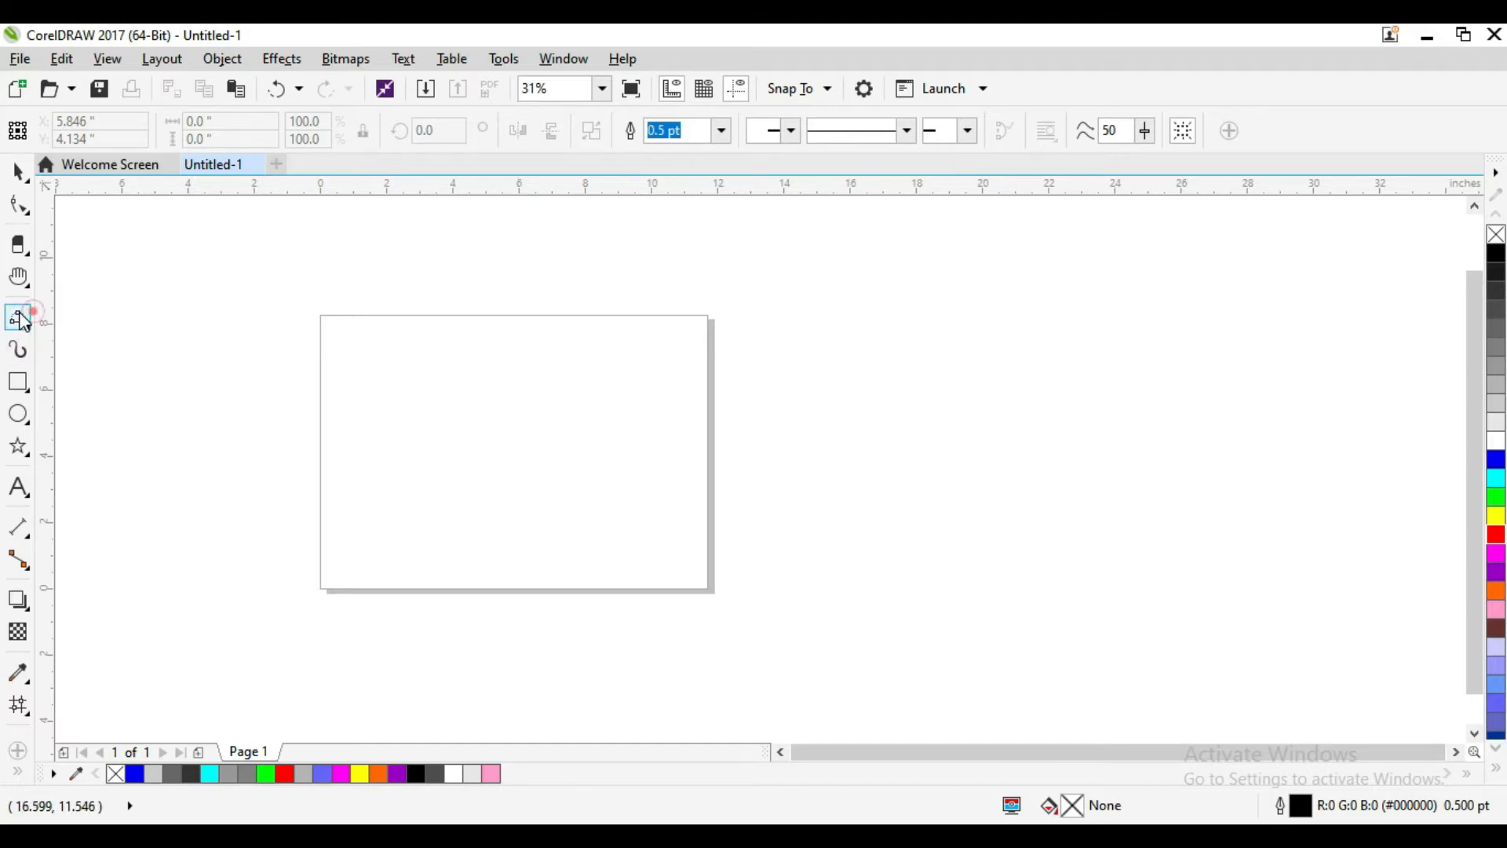
mouse_move(383, 352)
left_mouse_down()
mouse_move(434, 403)
mouse_move(501, 417)
mouse_move(426, 363)
left_mouse_up()
left_click(26, 170)
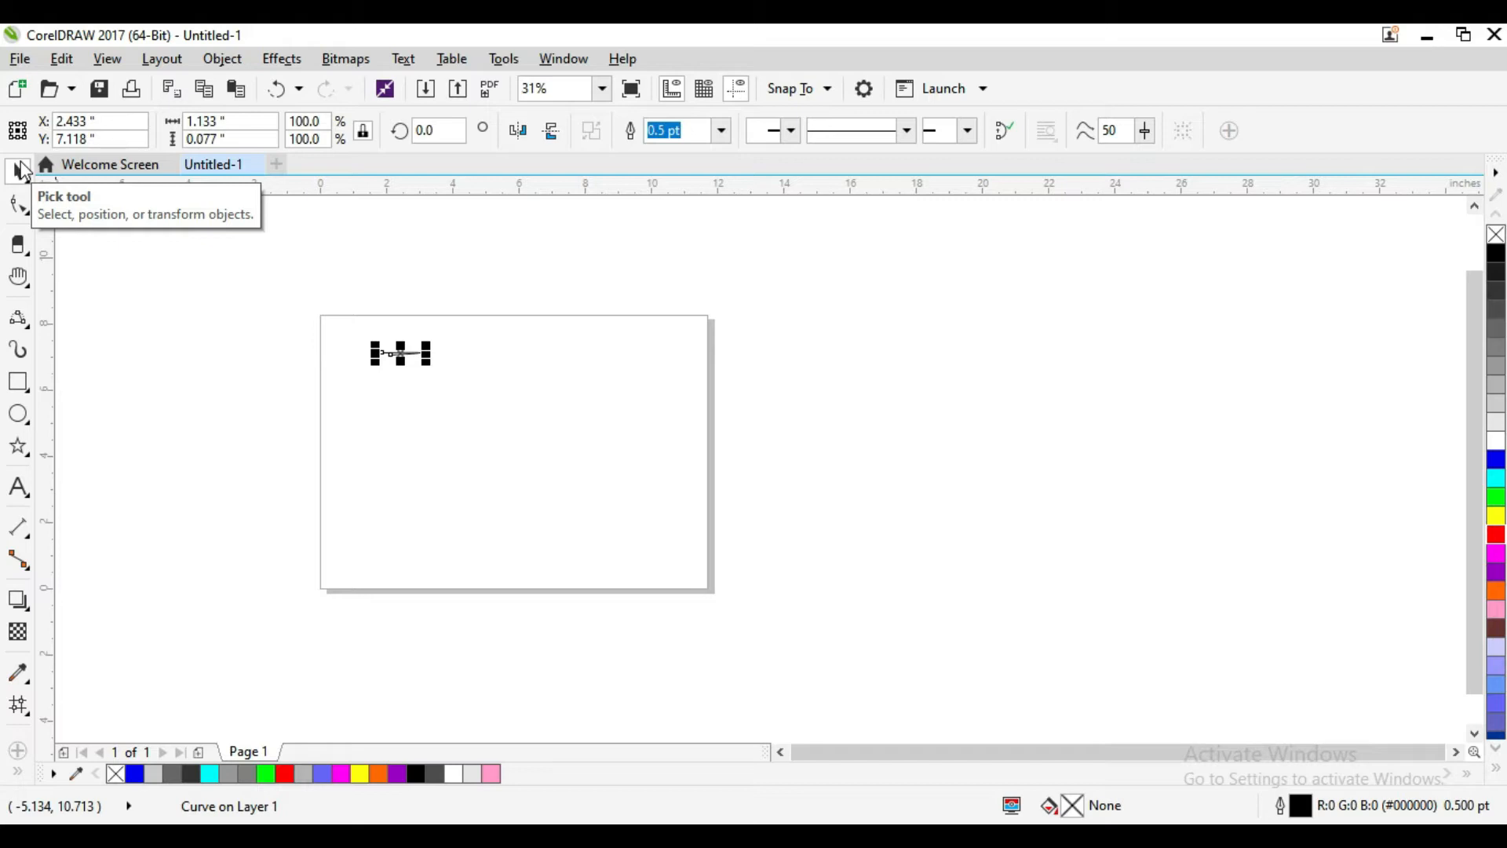
key("Delete")
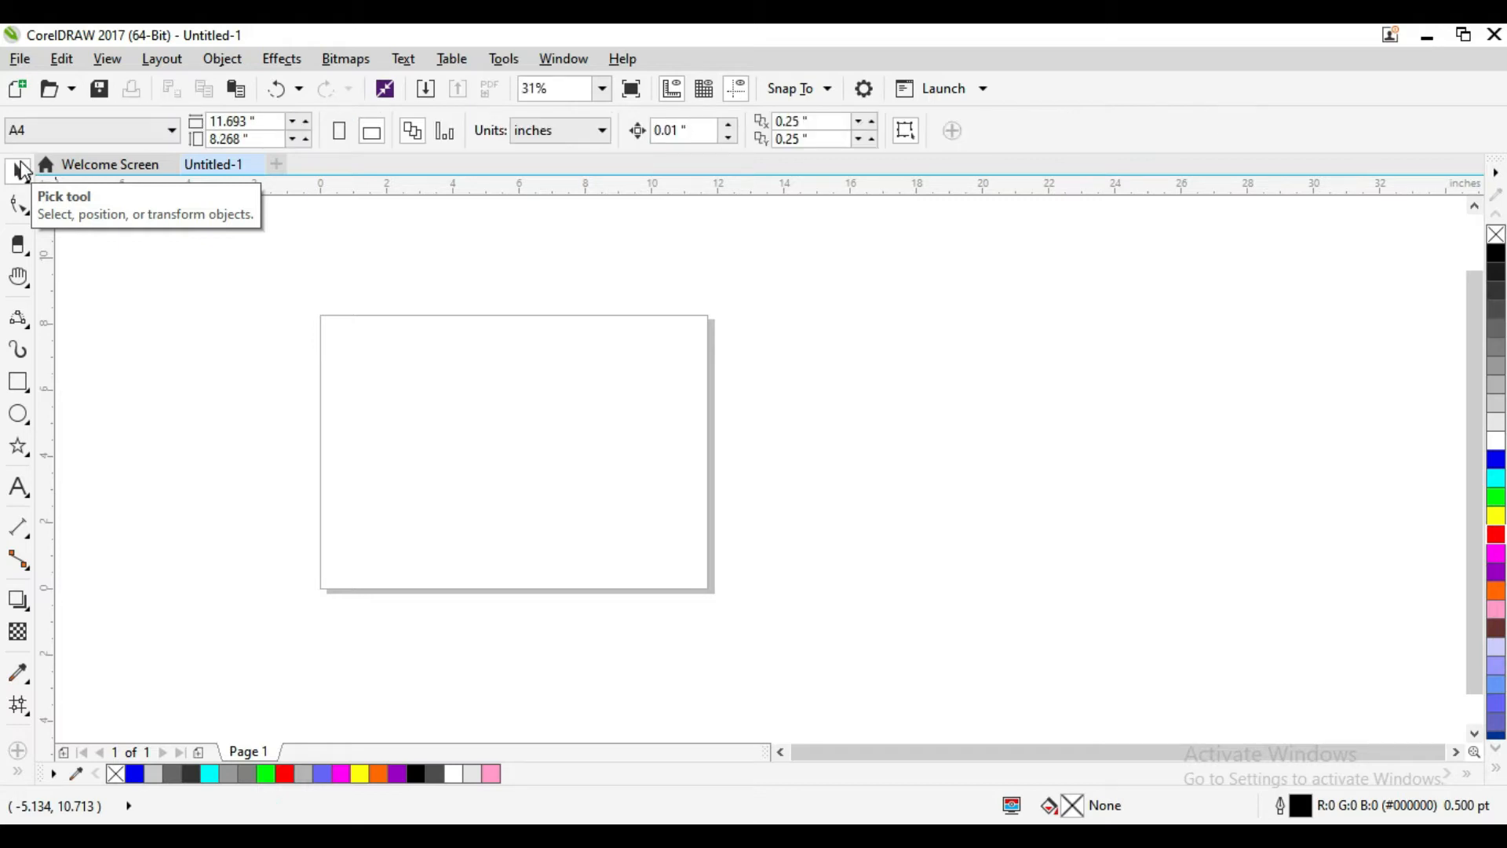
Draw a 3-point curve about 6.6 by 3.9 inches across the upper part of the page, bulging above its top edge.
left_click(18, 318)
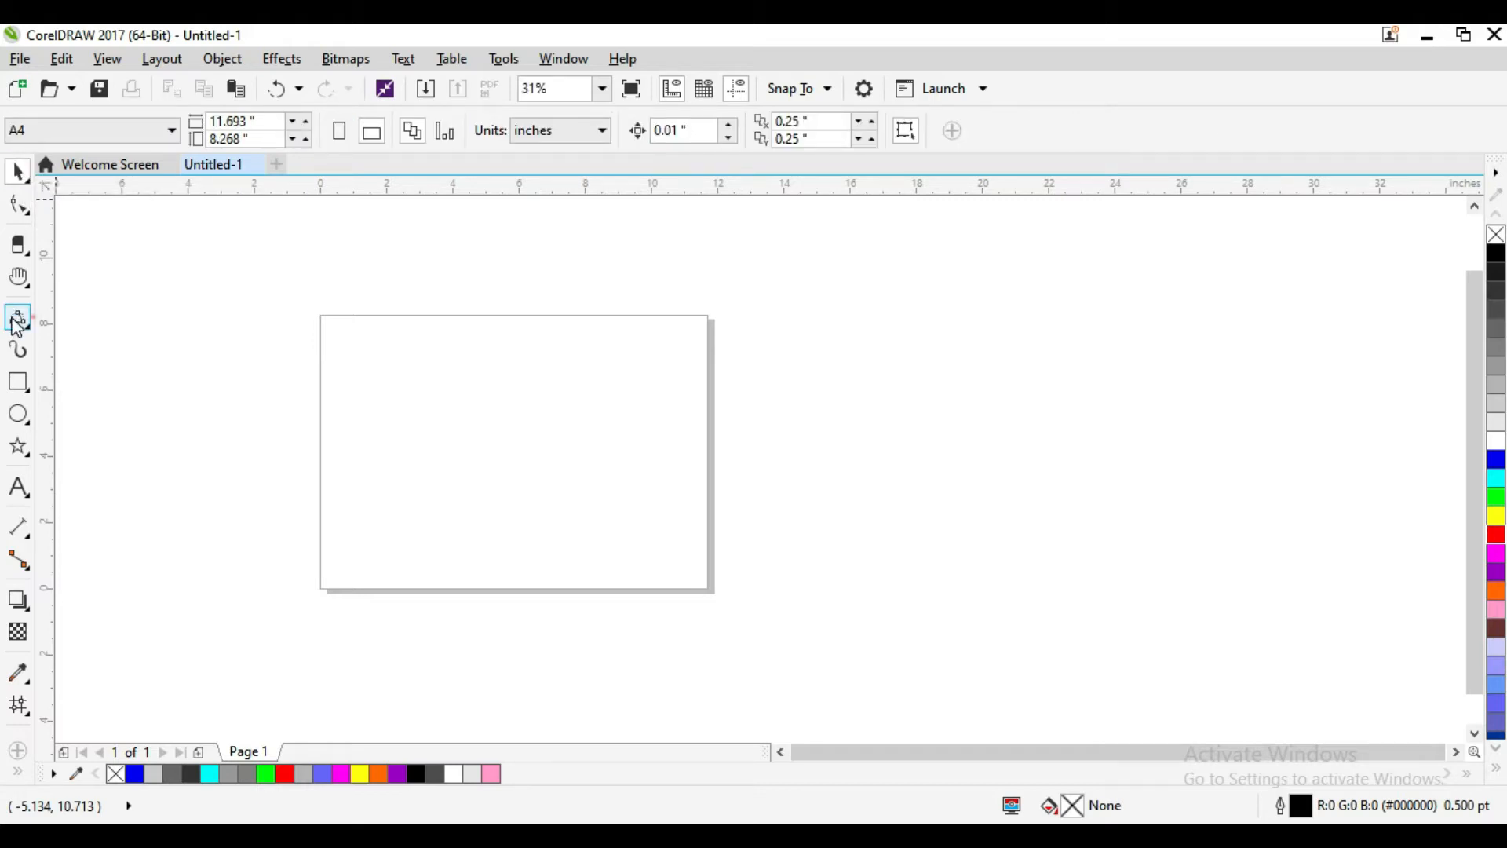
left_click(345, 398)
mouse_move(365, 360)
left_mouse_down()
mouse_move(431, 397)
mouse_move(549, 369)
mouse_move(617, 316)
mouse_move(584, 277)
left_mouse_up()
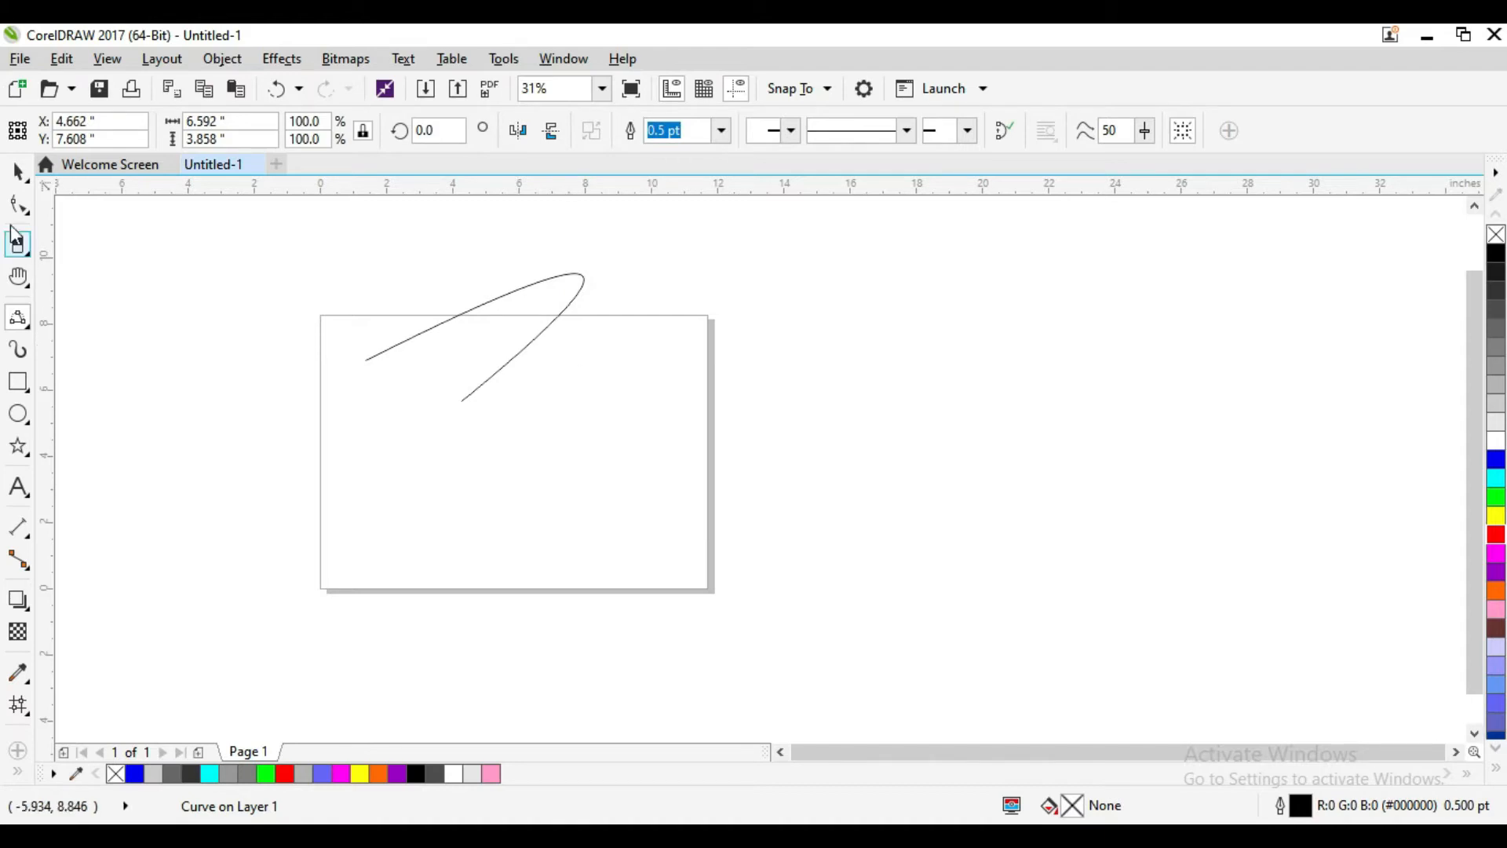
left_click(17, 171)
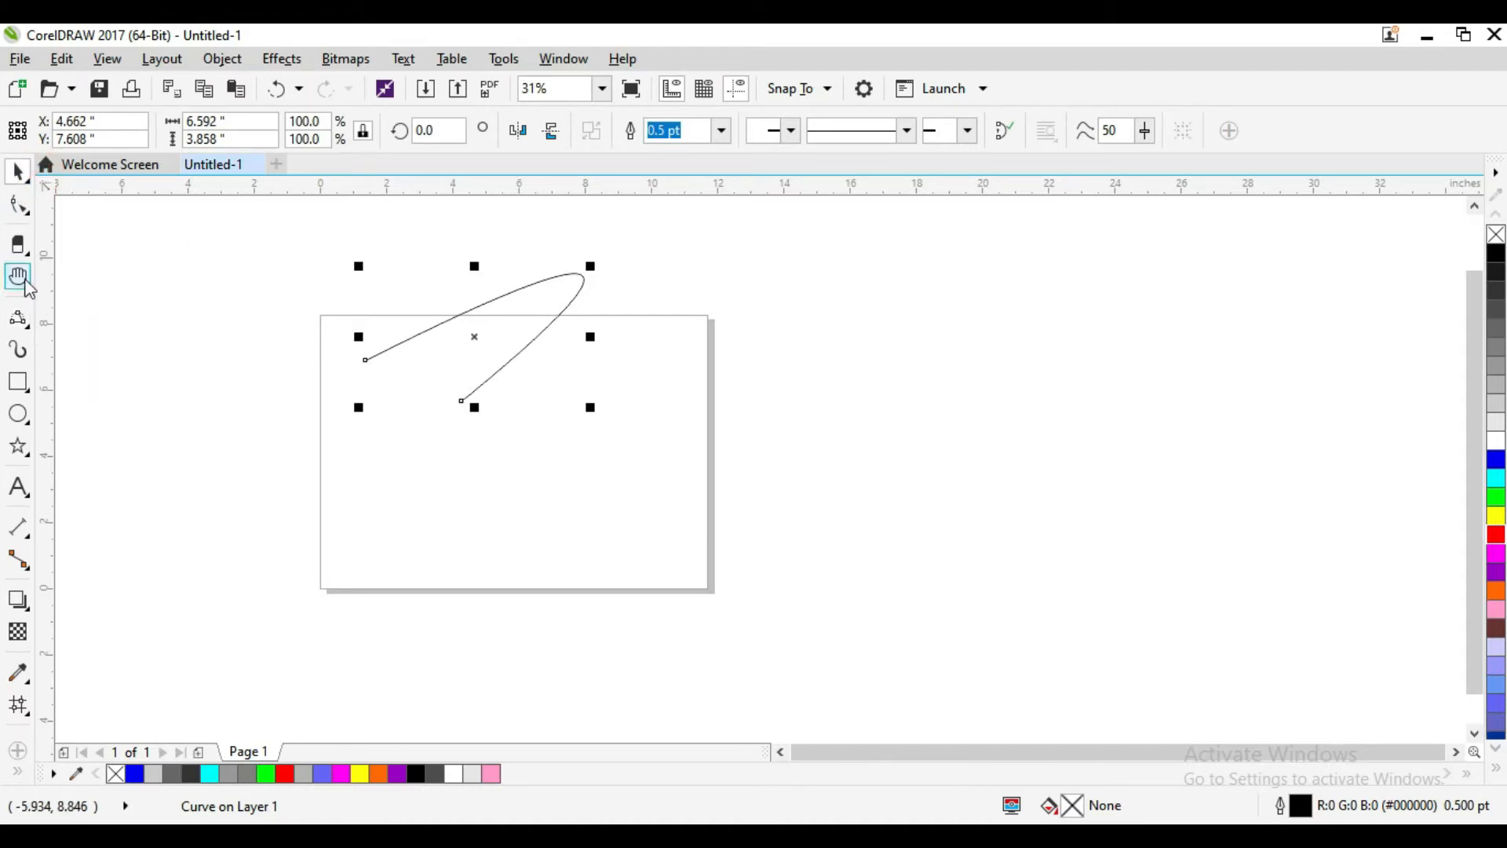
Draw another 3-point curve about 6.6 by 3.9 inches, starting at the page's right edge and arching upward outside it.
left_click(19, 318)
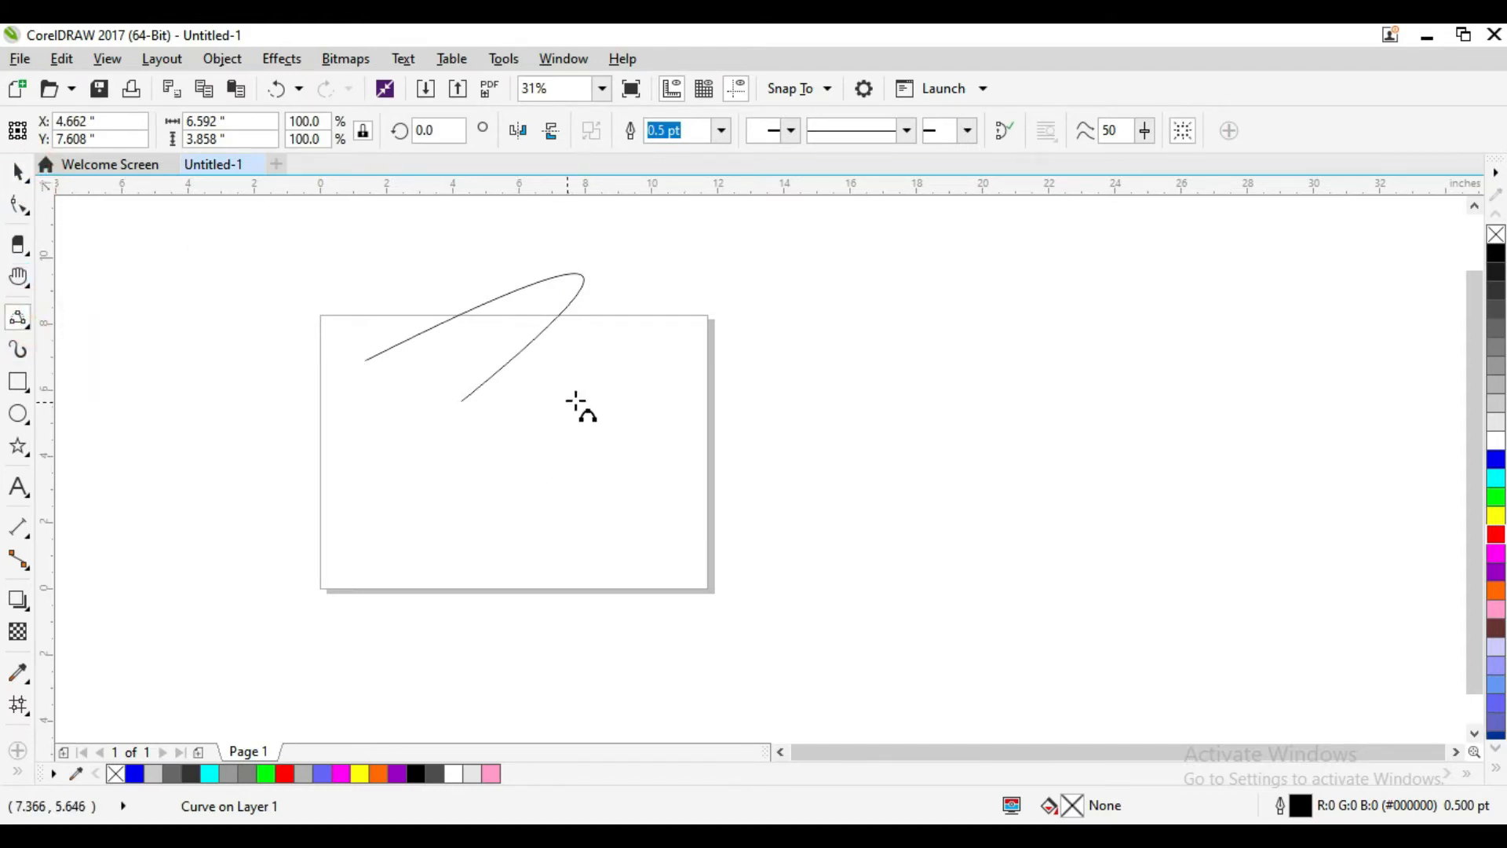
left_click(709, 386)
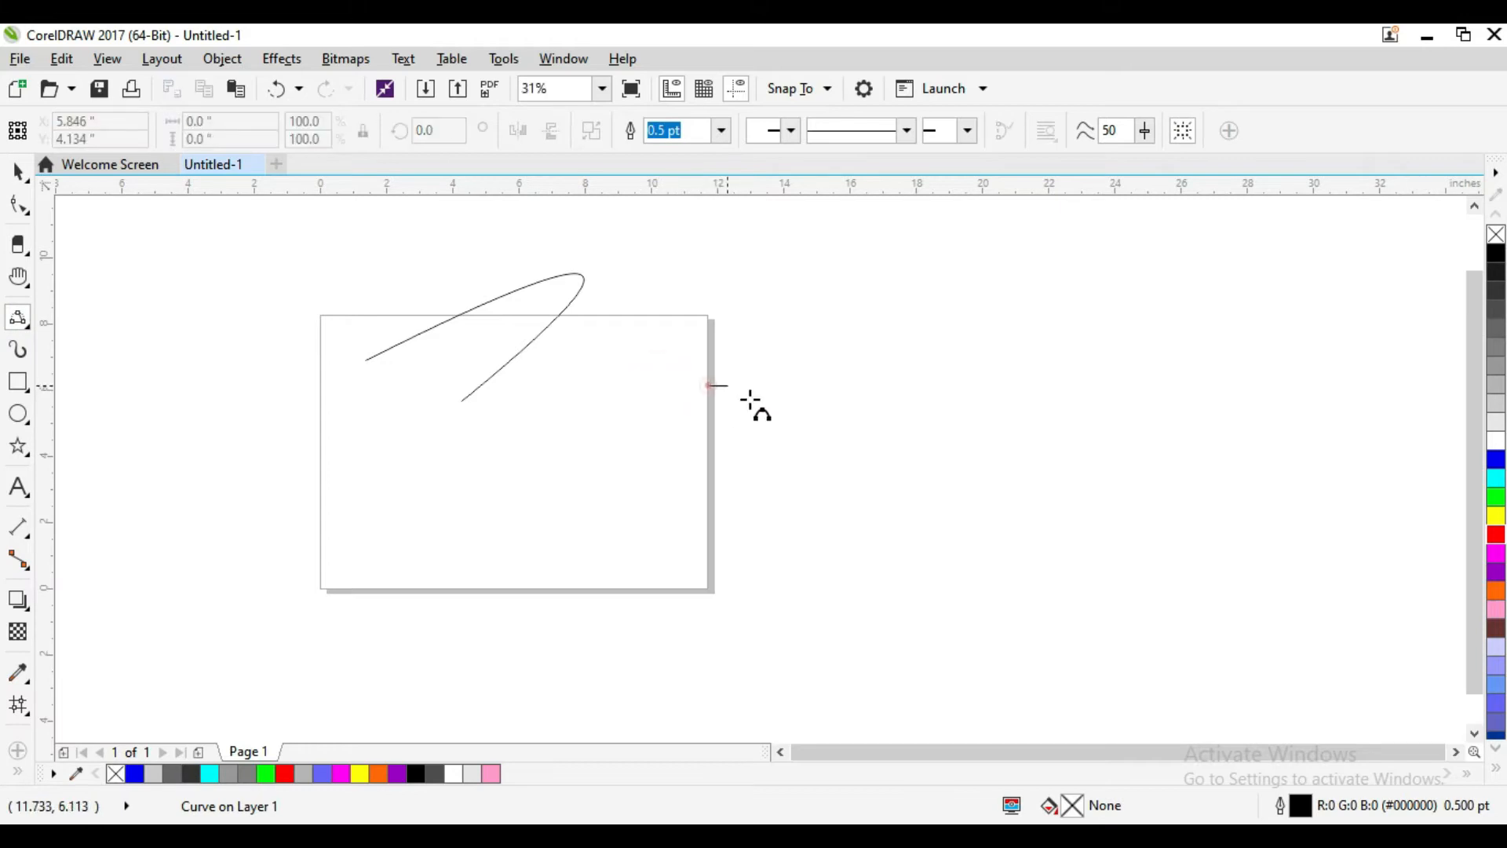
left_click_drag(900, 378, 931, 275)
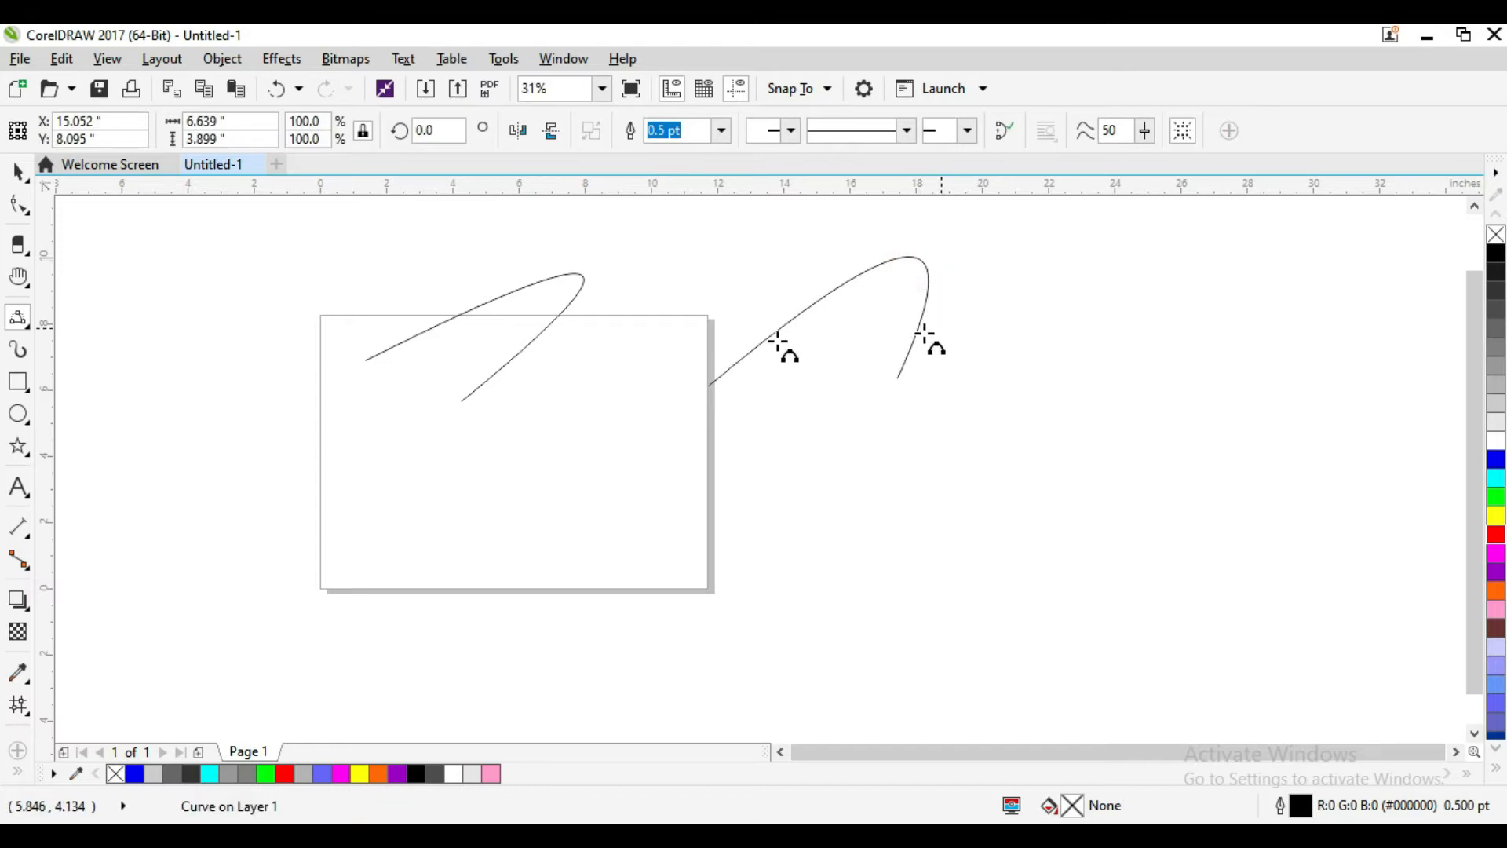
left_click(19, 171)
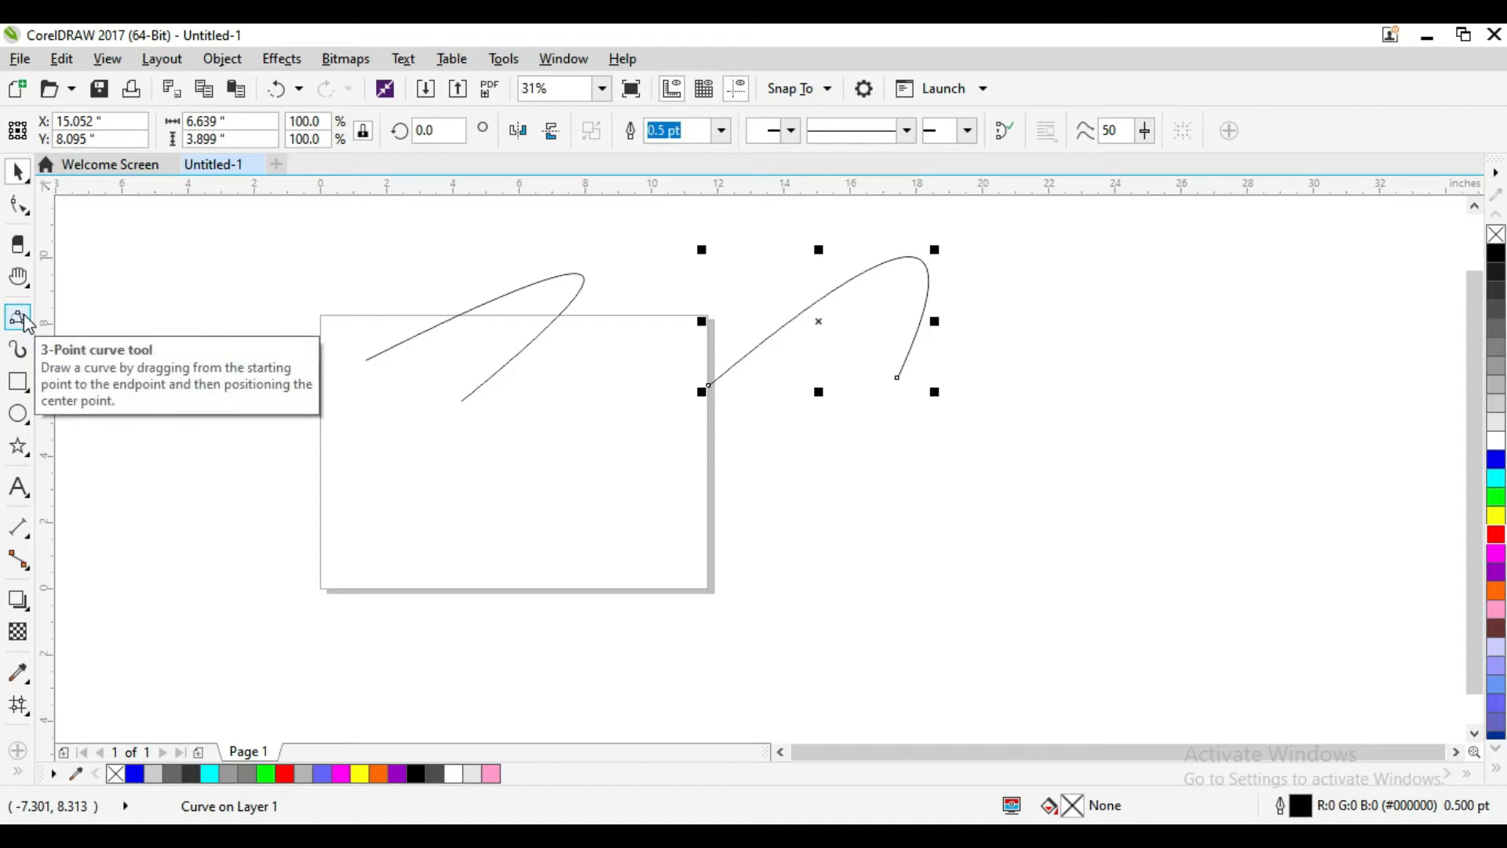
key("F10")
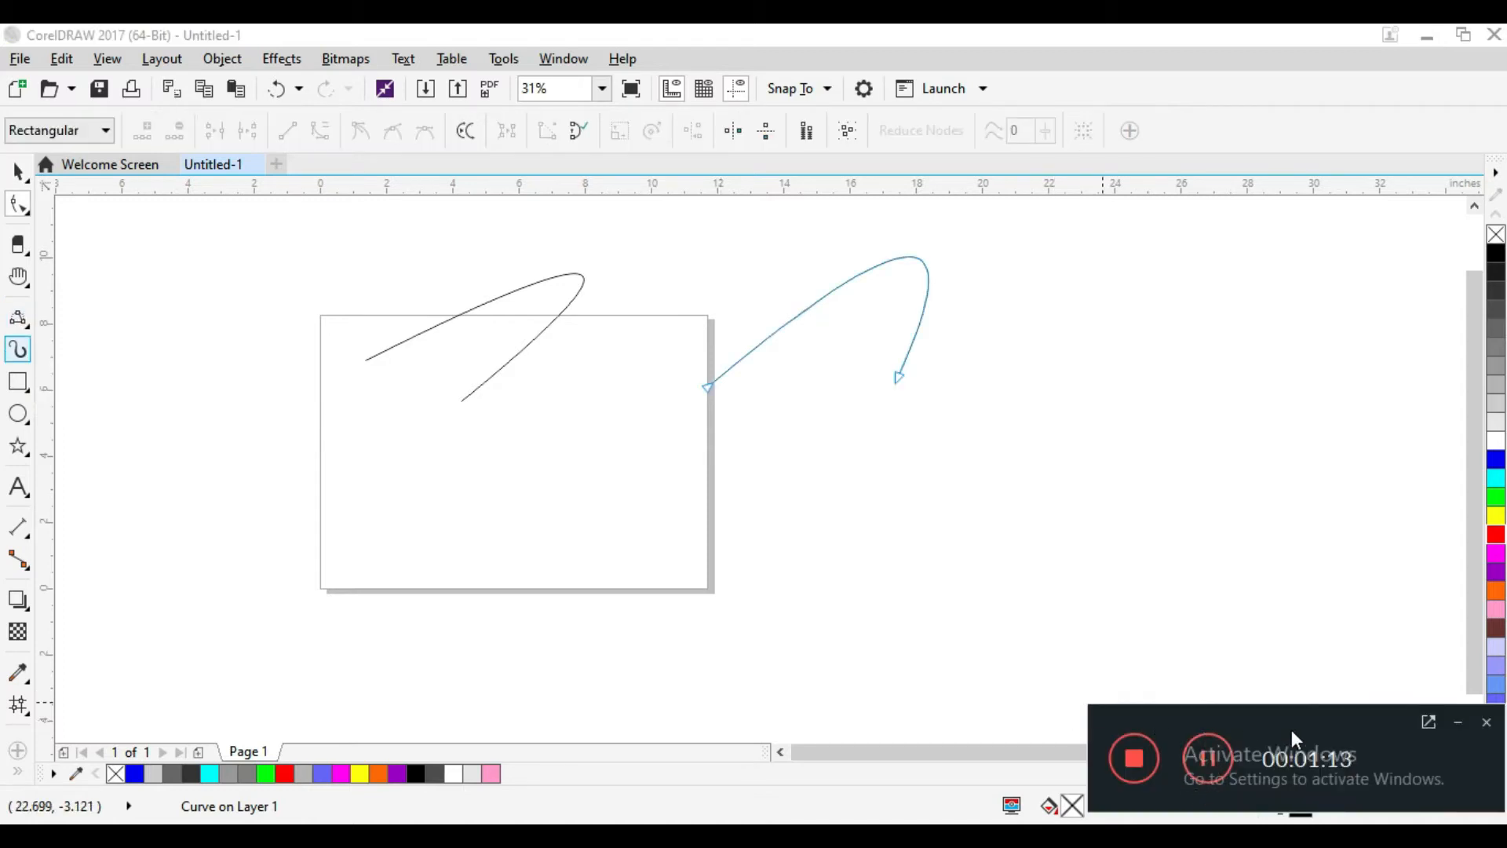
left_click(1457, 719)
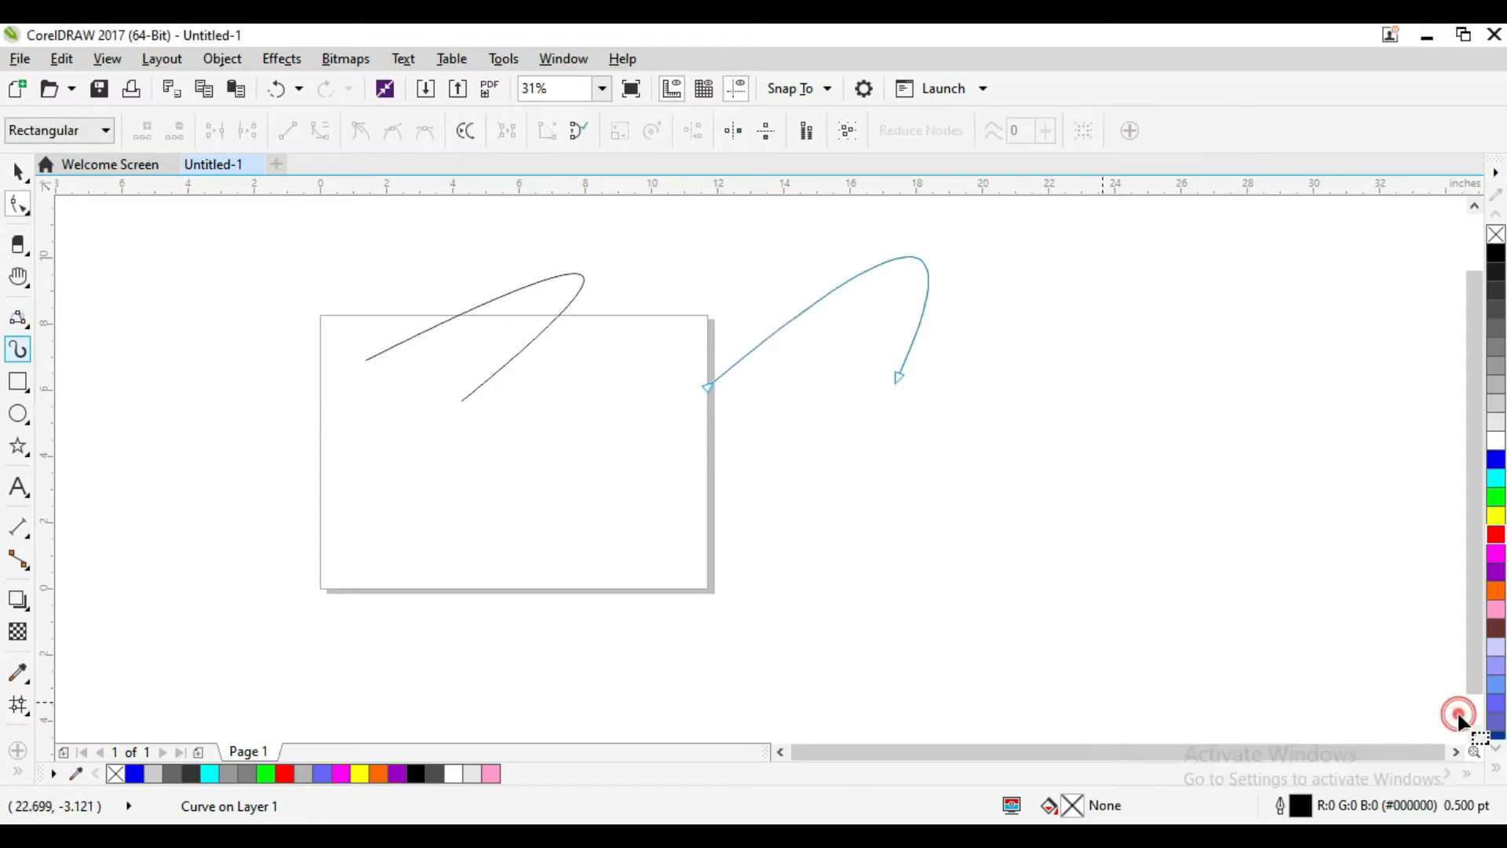
left_click(17, 170)
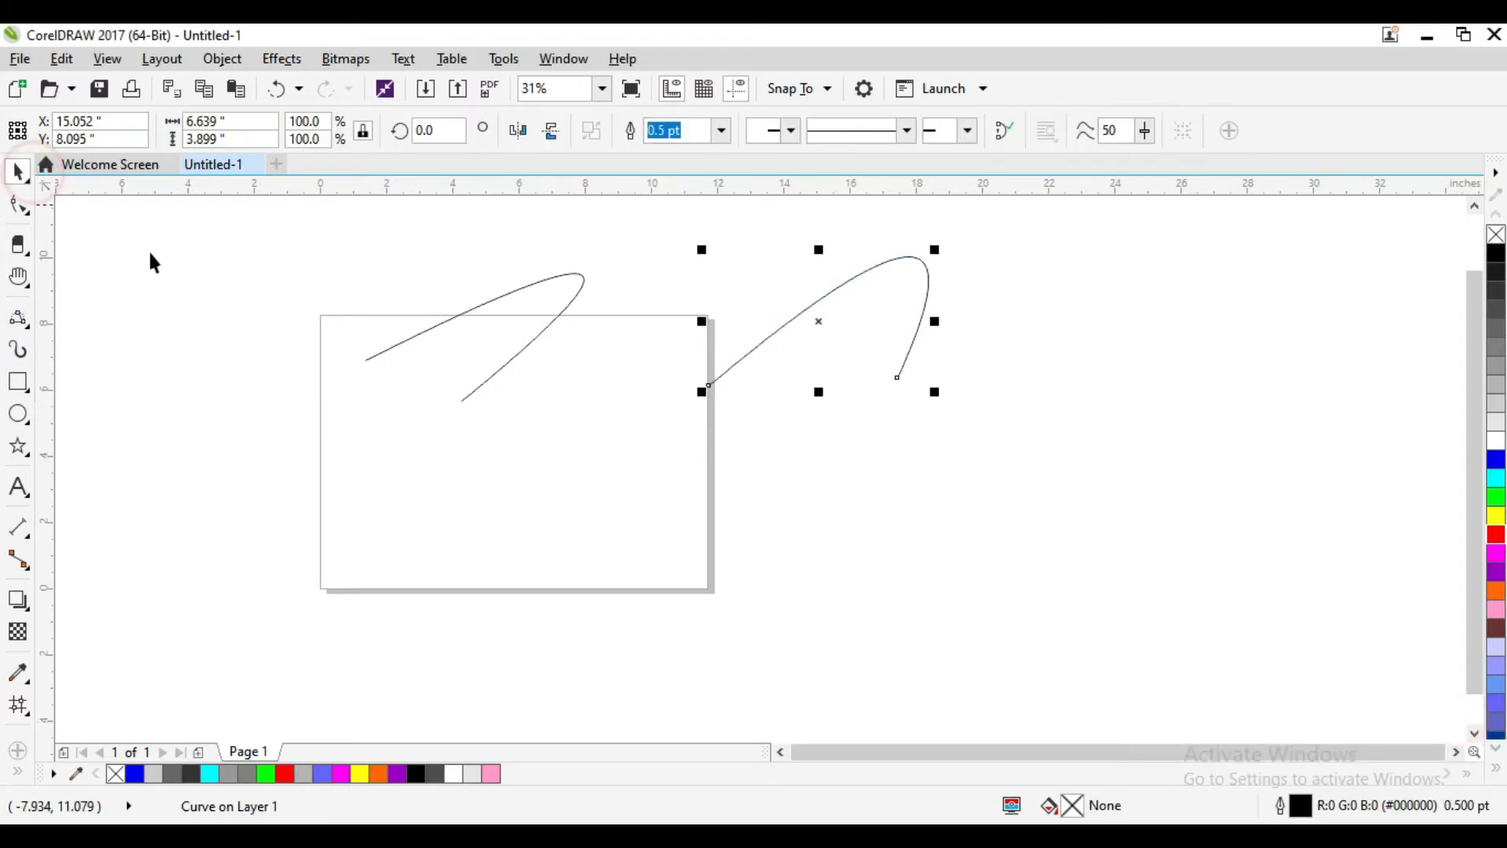
Draw a 3-point curve about 8.2 by 4.6 inches from the page's right half, bulging past its right edge.
left_click(18, 348)
left_click_drag(562, 398, 698, 527)
left_click(835, 394)
left_click(18, 171)
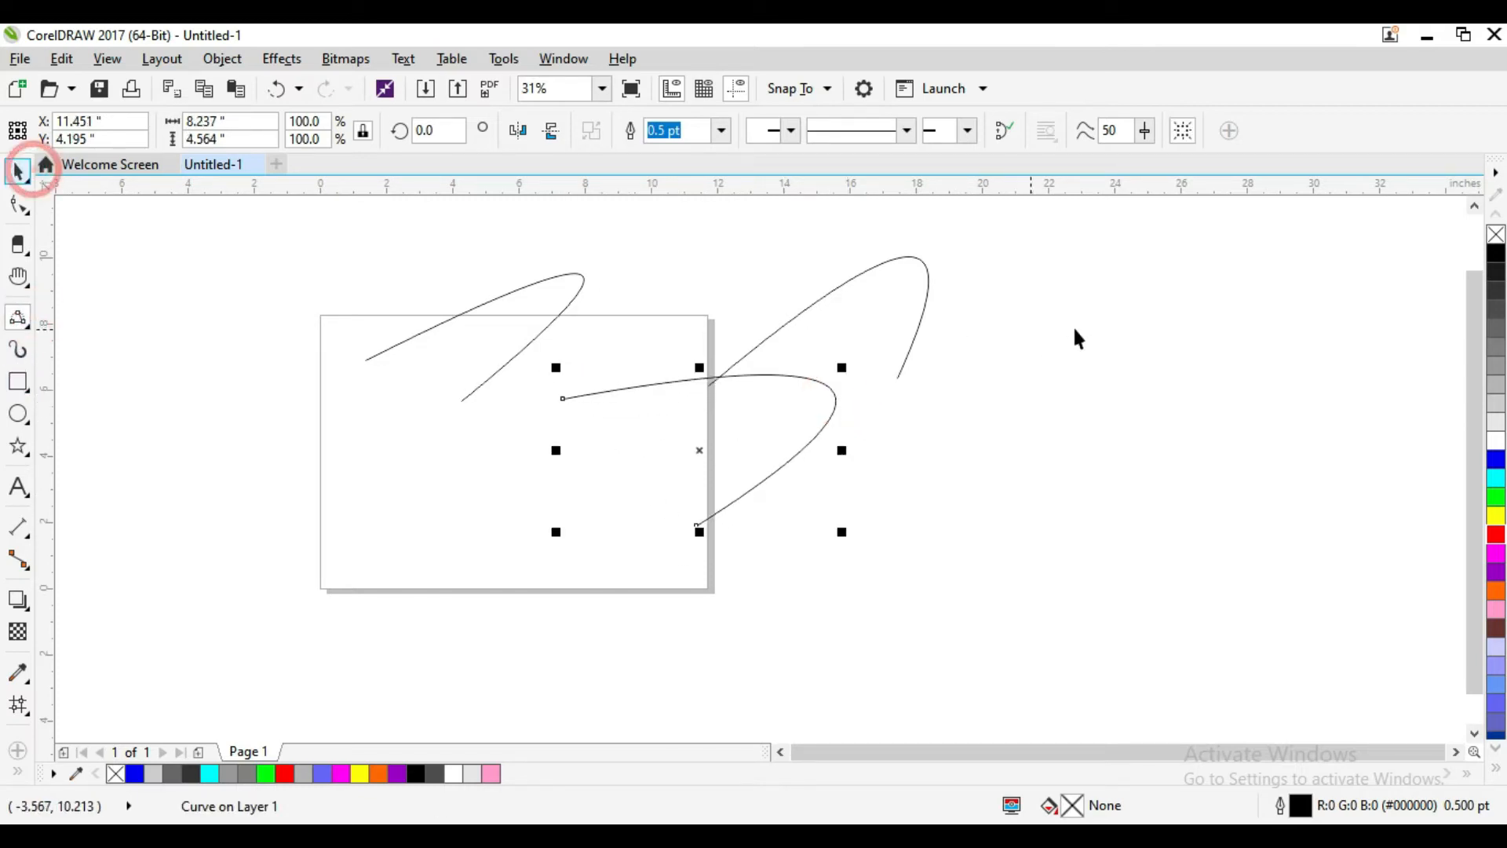
Delete the two upper curves, leaving only the large one that bulges past the page's right edge.
left_click(926, 271)
key("Delete")
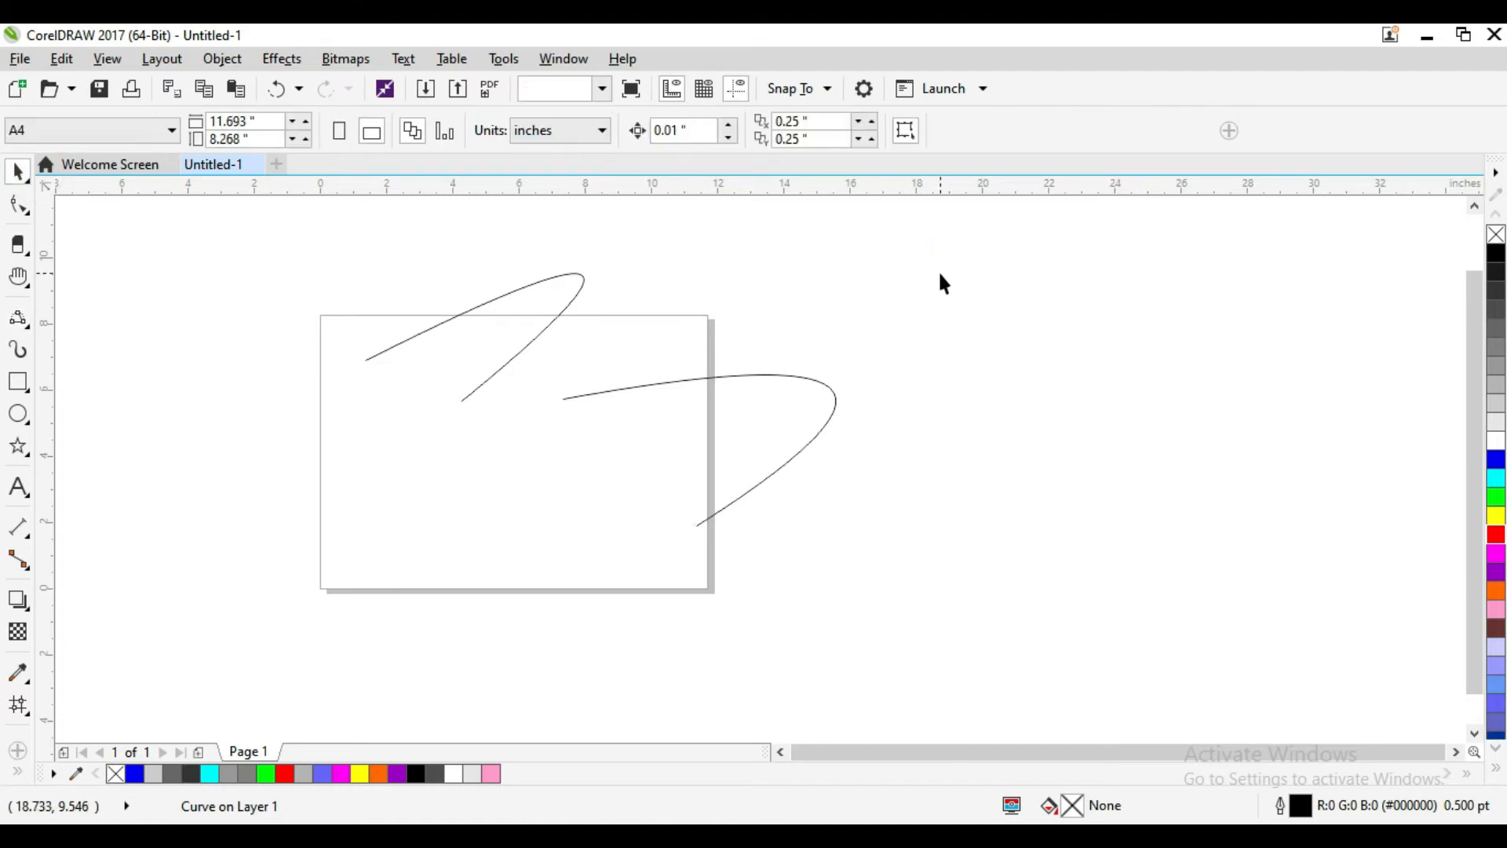
left_click(557, 304)
key("Delete")
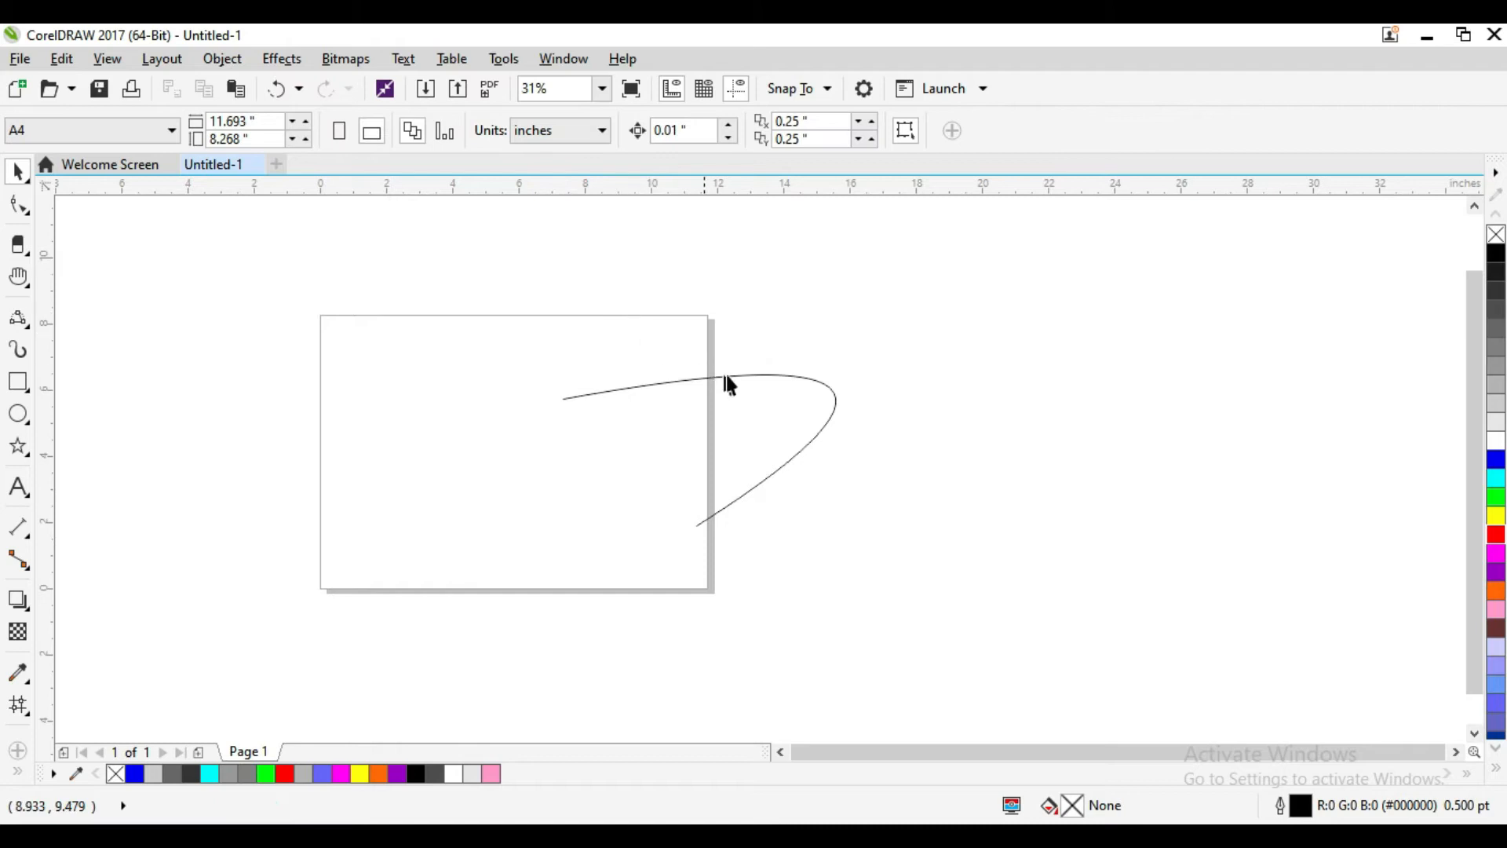
Move the curve up to the page's upper-right corner and place a duplicate slightly below and to the right of it.
left_click_drag(728, 373, 807, 259)
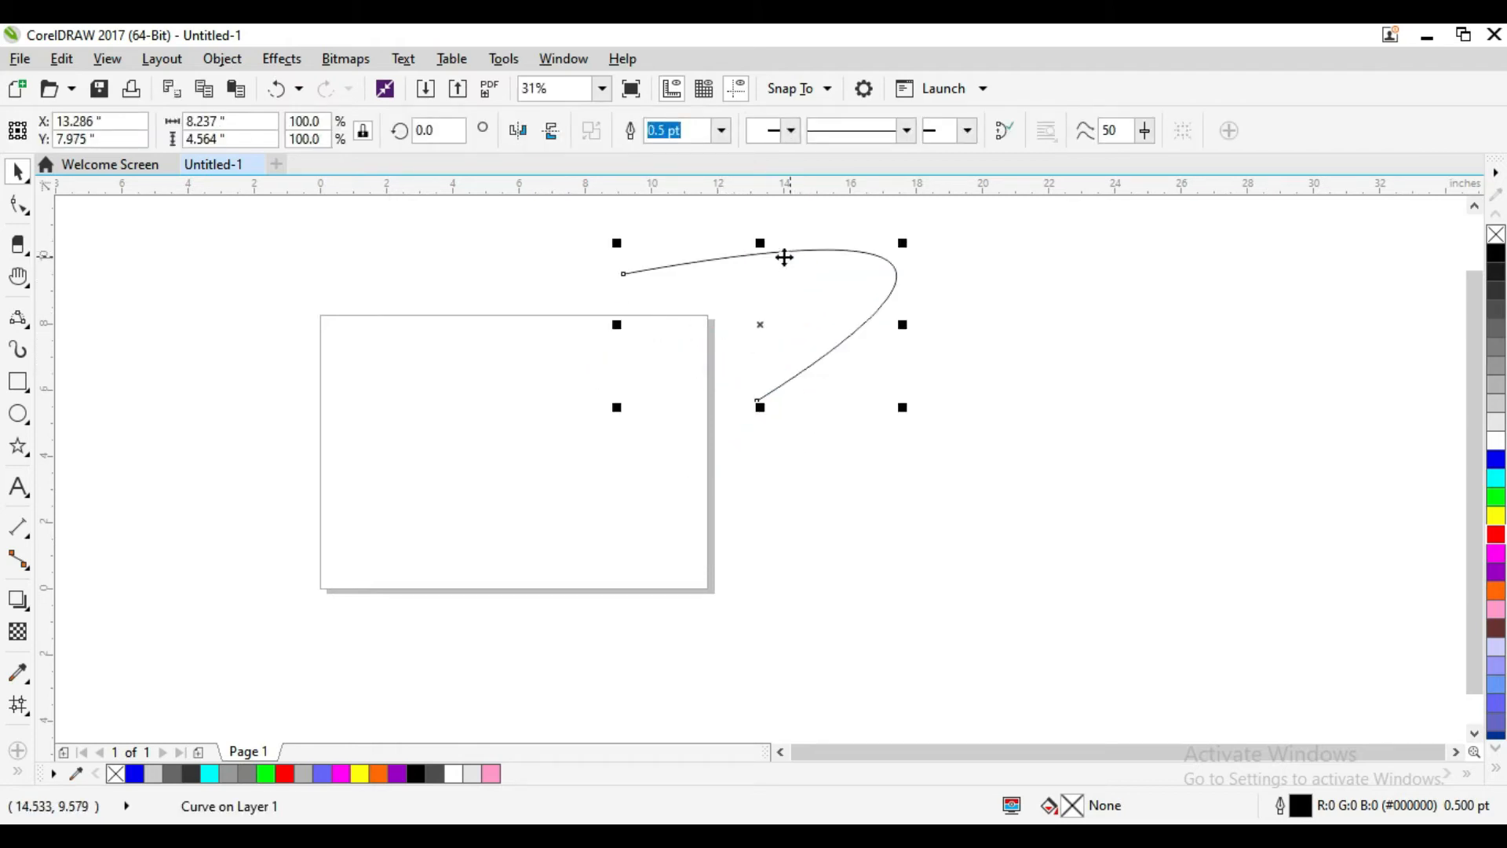
left_click_drag(760, 322, 771, 353)
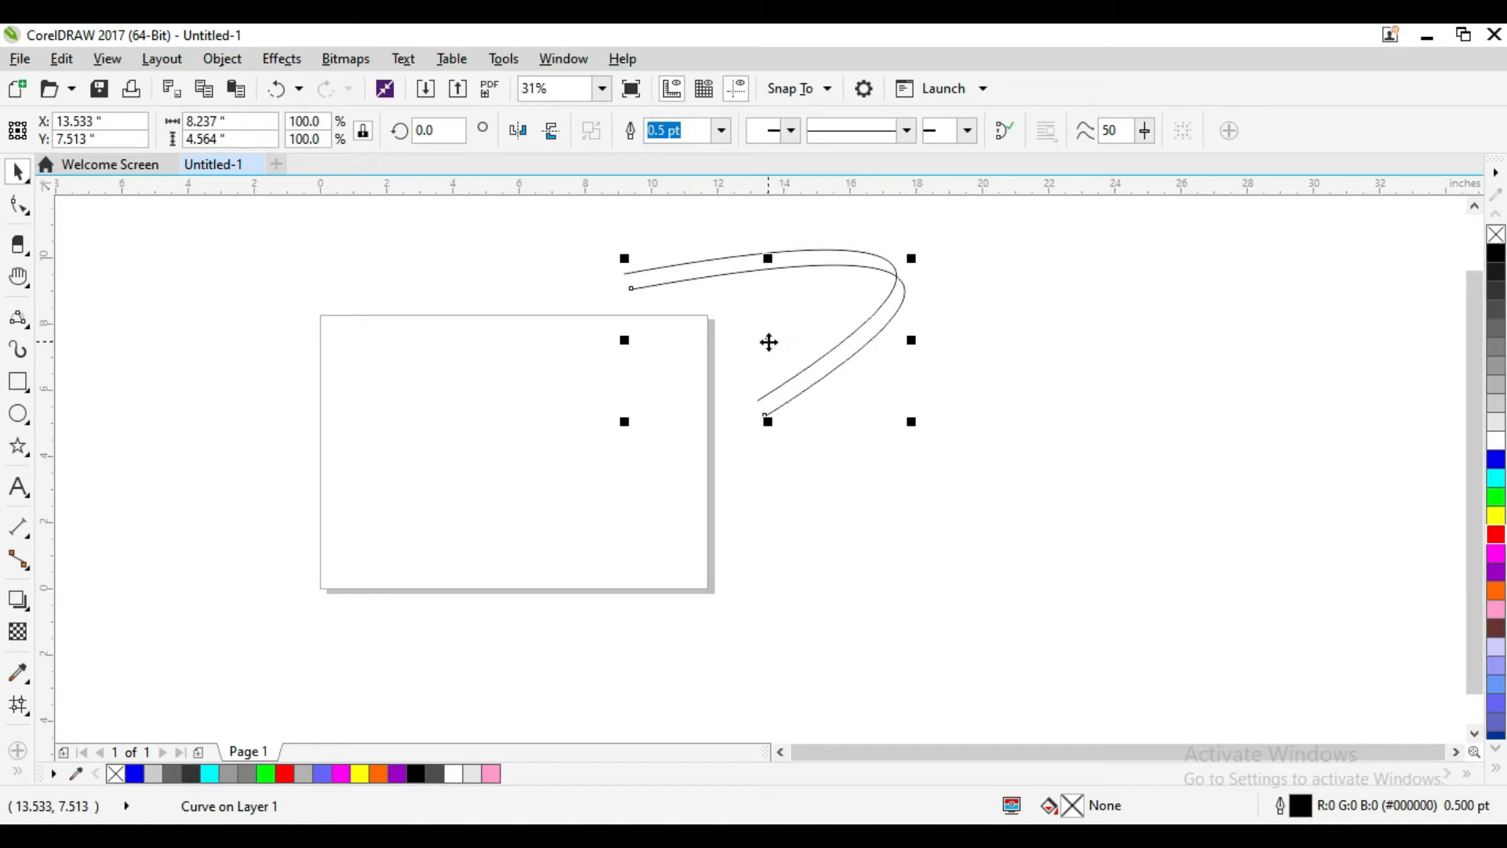
Repeat the offset duplication to build a diagonal series of 17 overlapping curves.
key("ctrl+r")
key("ctrl+r")
key("ctrl+r")
key("ctrl+r")
key("ctrl+r")
key("ctrl+r")
key("ctrl+r")
key("ctrl+r")
key("ctrl+r")
key("ctrl+r")
key("ctrl+r")
key("ctrl+r")
key("ctrl+r")
key("ctrl+r")
key("ctrl+r")
key("ctrl+r")
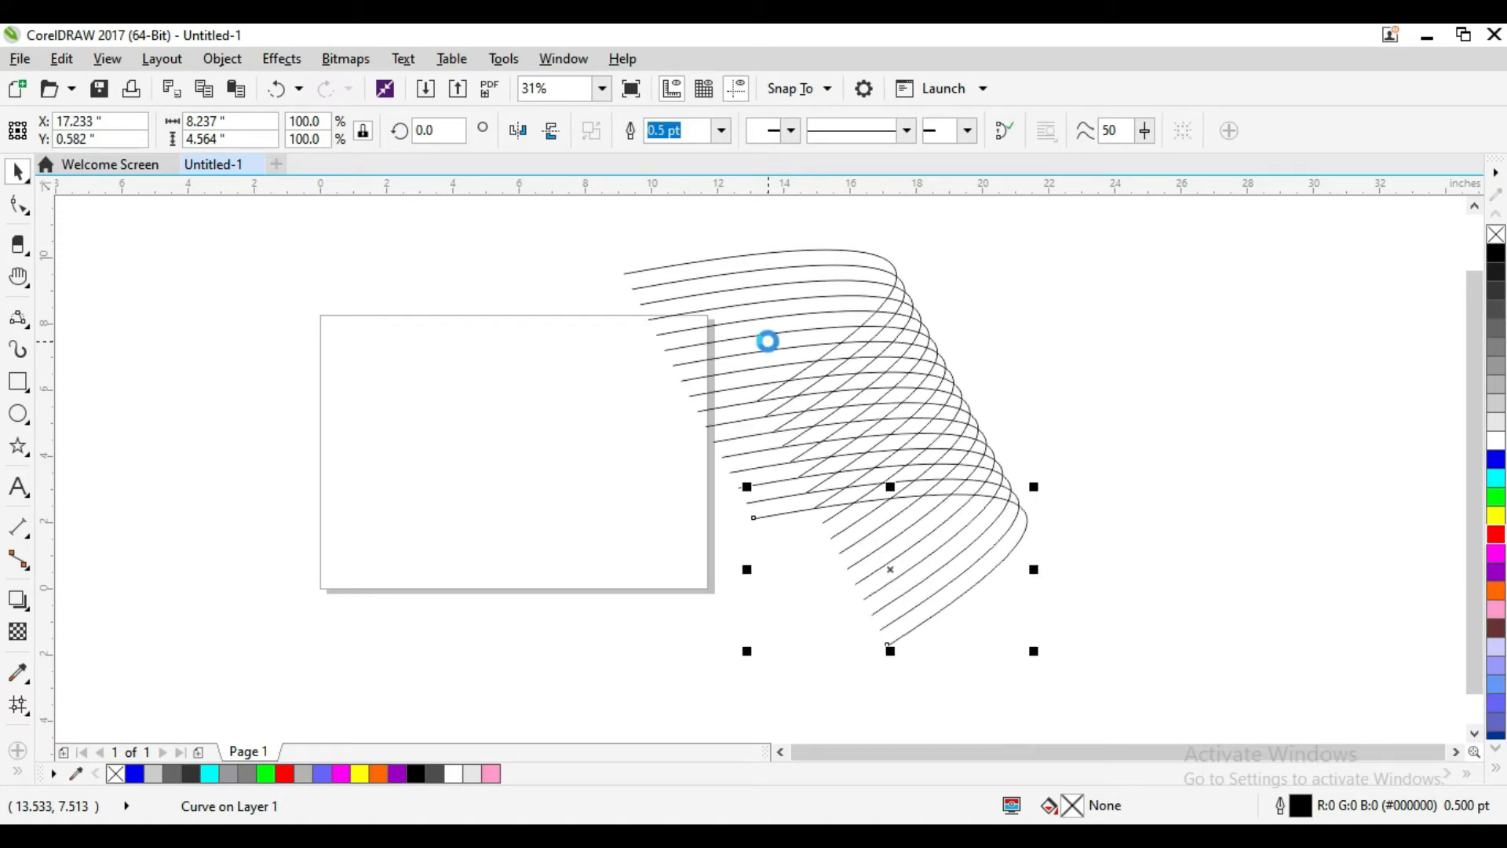
Select all the overlapping curves and set their outline colour to red.
left_click_drag(576, 224, 965, 589)
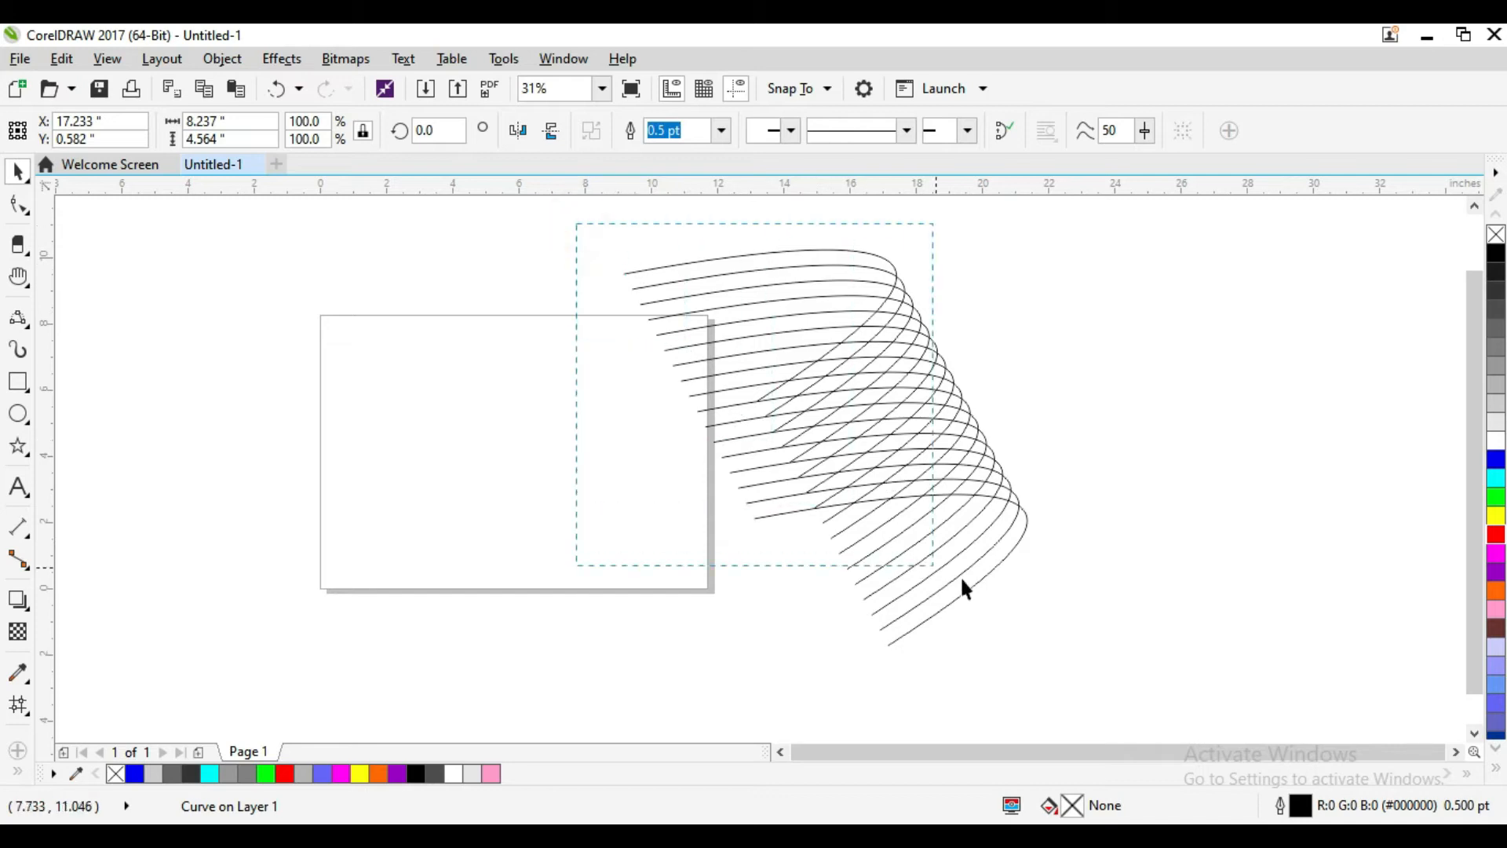
left_click_drag(1093, 665, 1097, 673)
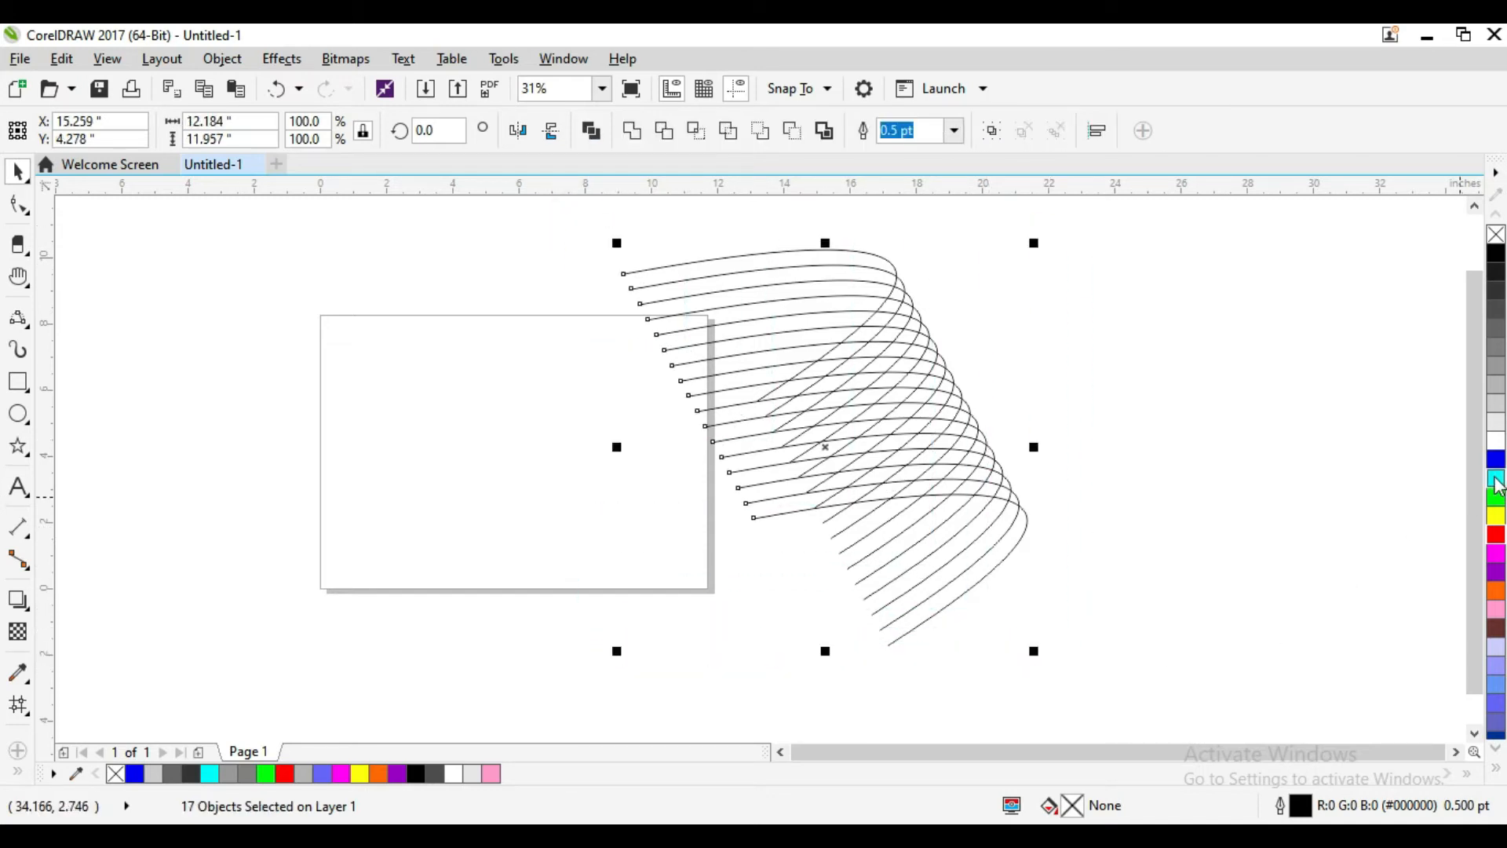
right_click(1495, 518)
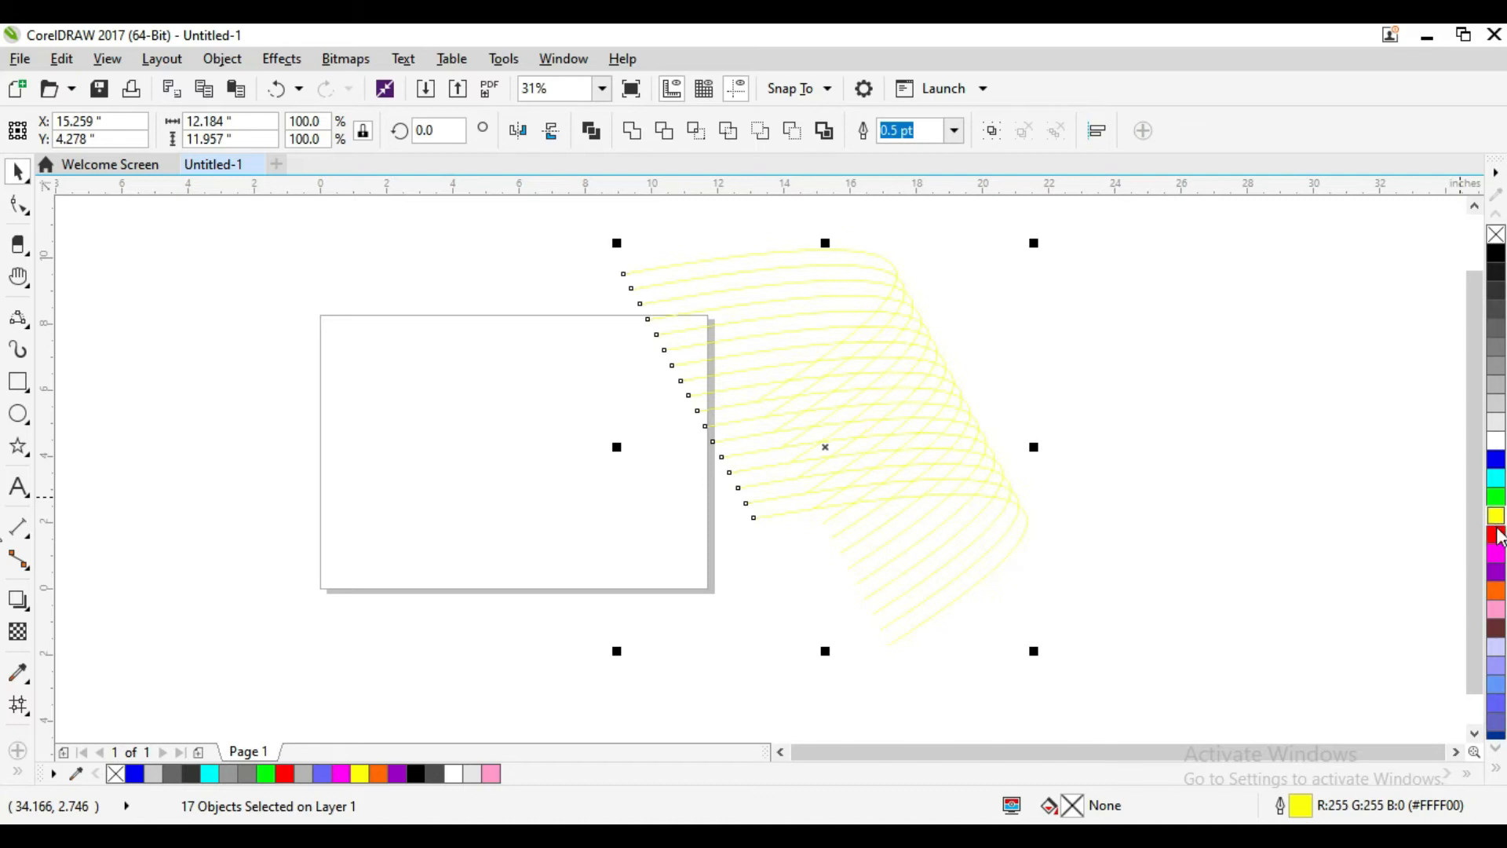
right_click(1495, 536)
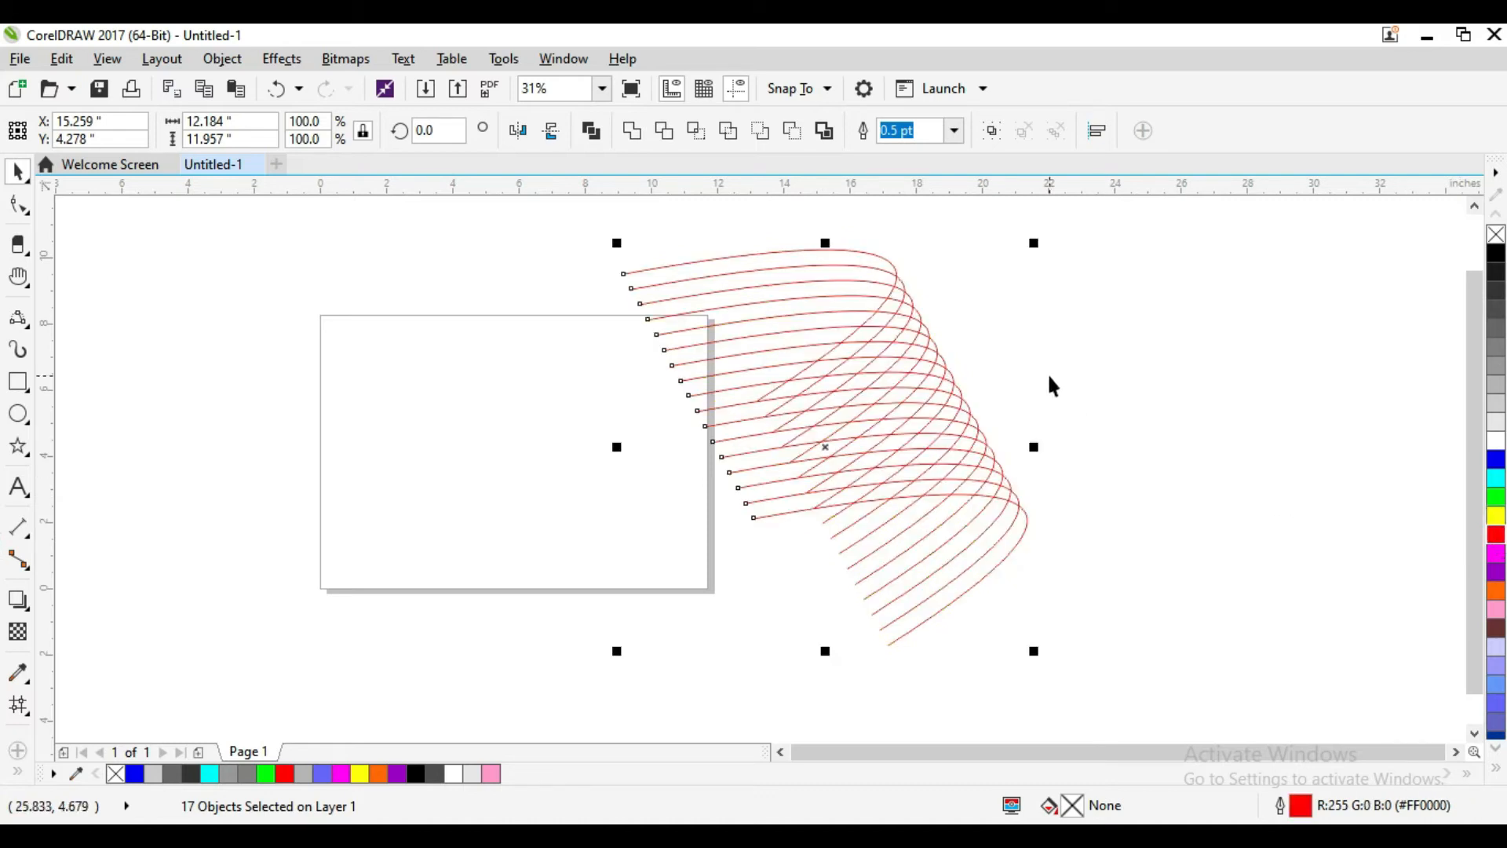
left_click(1068, 373)
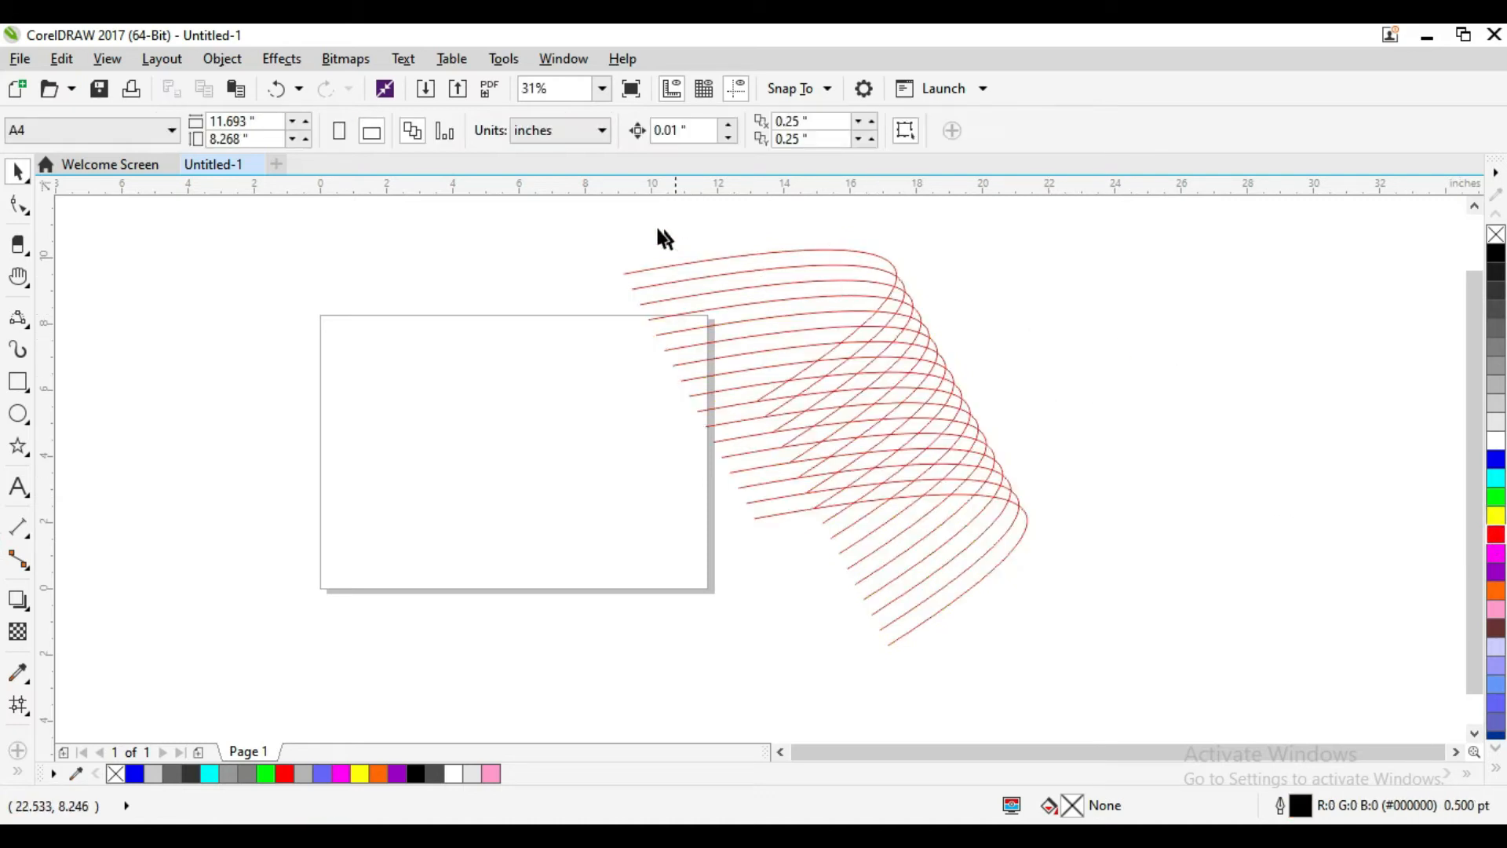
Draw a 3-point curve from outside the page's left edge to inside the page, arching above its top edge.
left_click(17, 318)
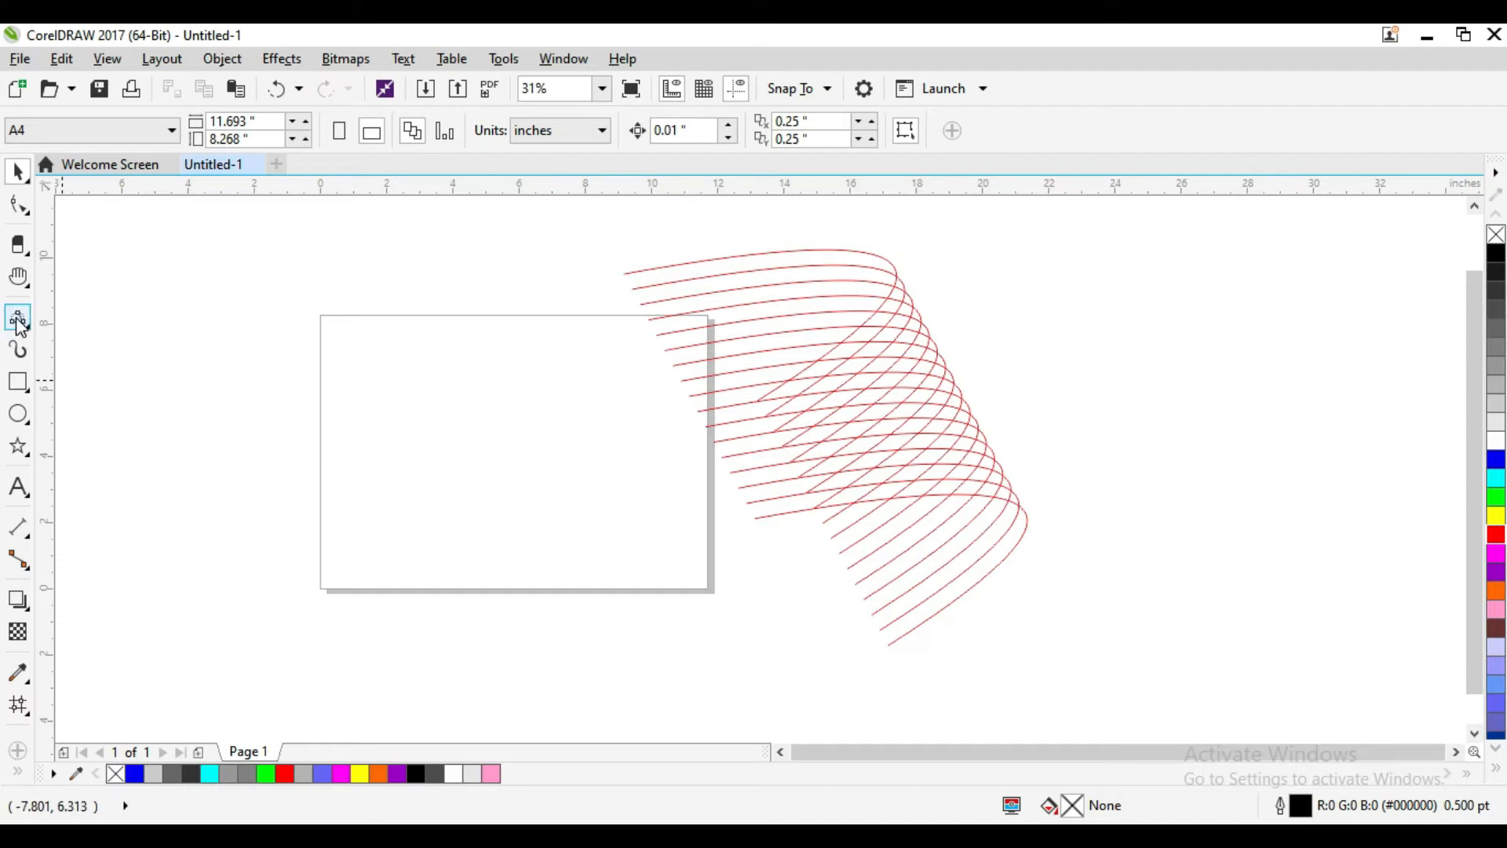
left_click(214, 381)
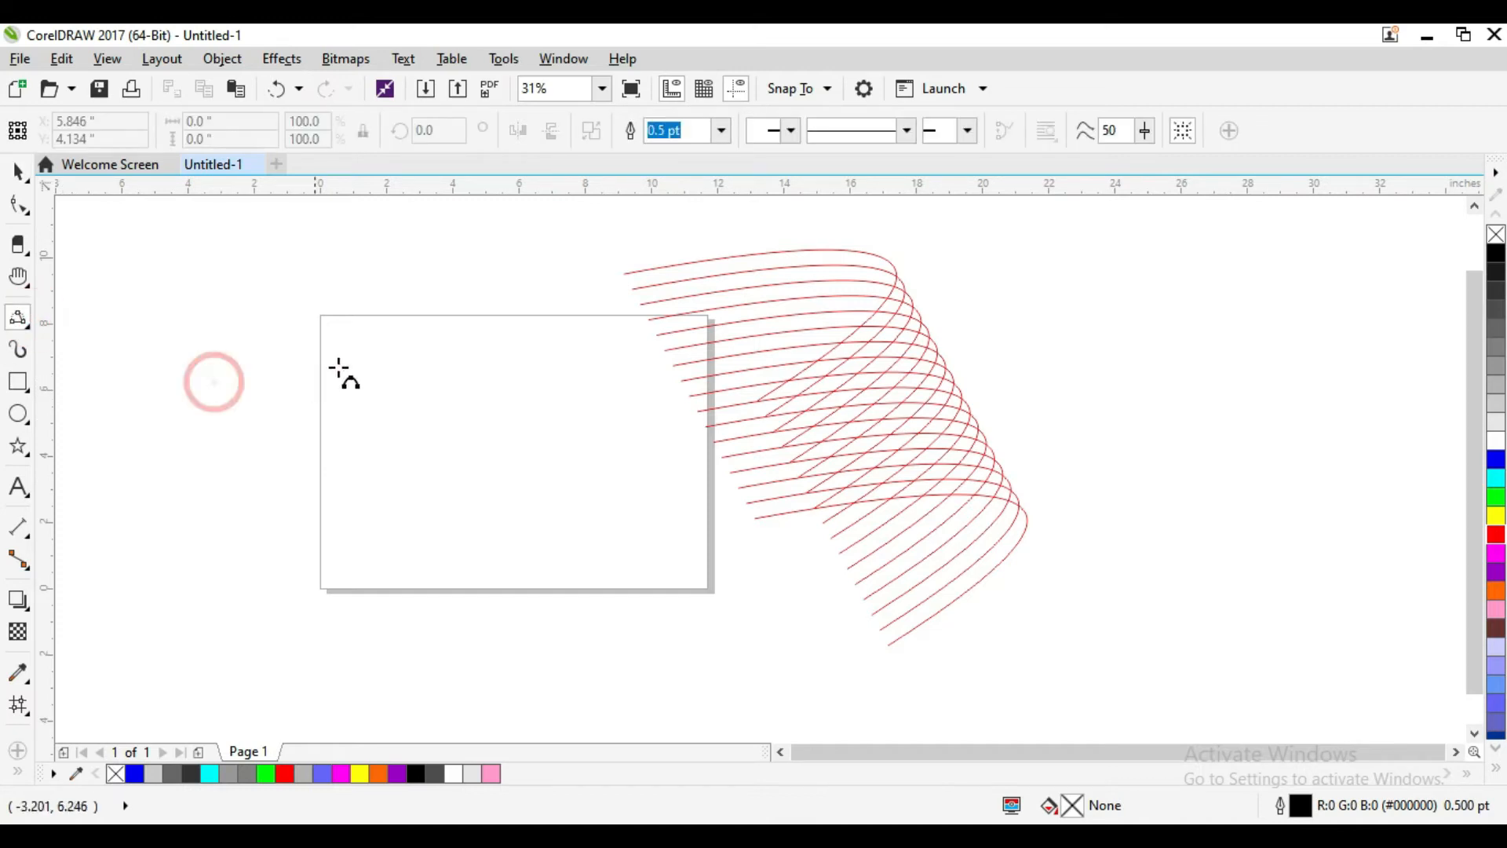
mouse_move(223, 366)
left_mouse_down()
mouse_move(376, 436)
mouse_move(416, 432)
left_mouse_up()
left_click(471, 287)
Add a node near the new curve's lower end with the Shape tool and bend the curve with that node's handle.
left_click(17, 204)
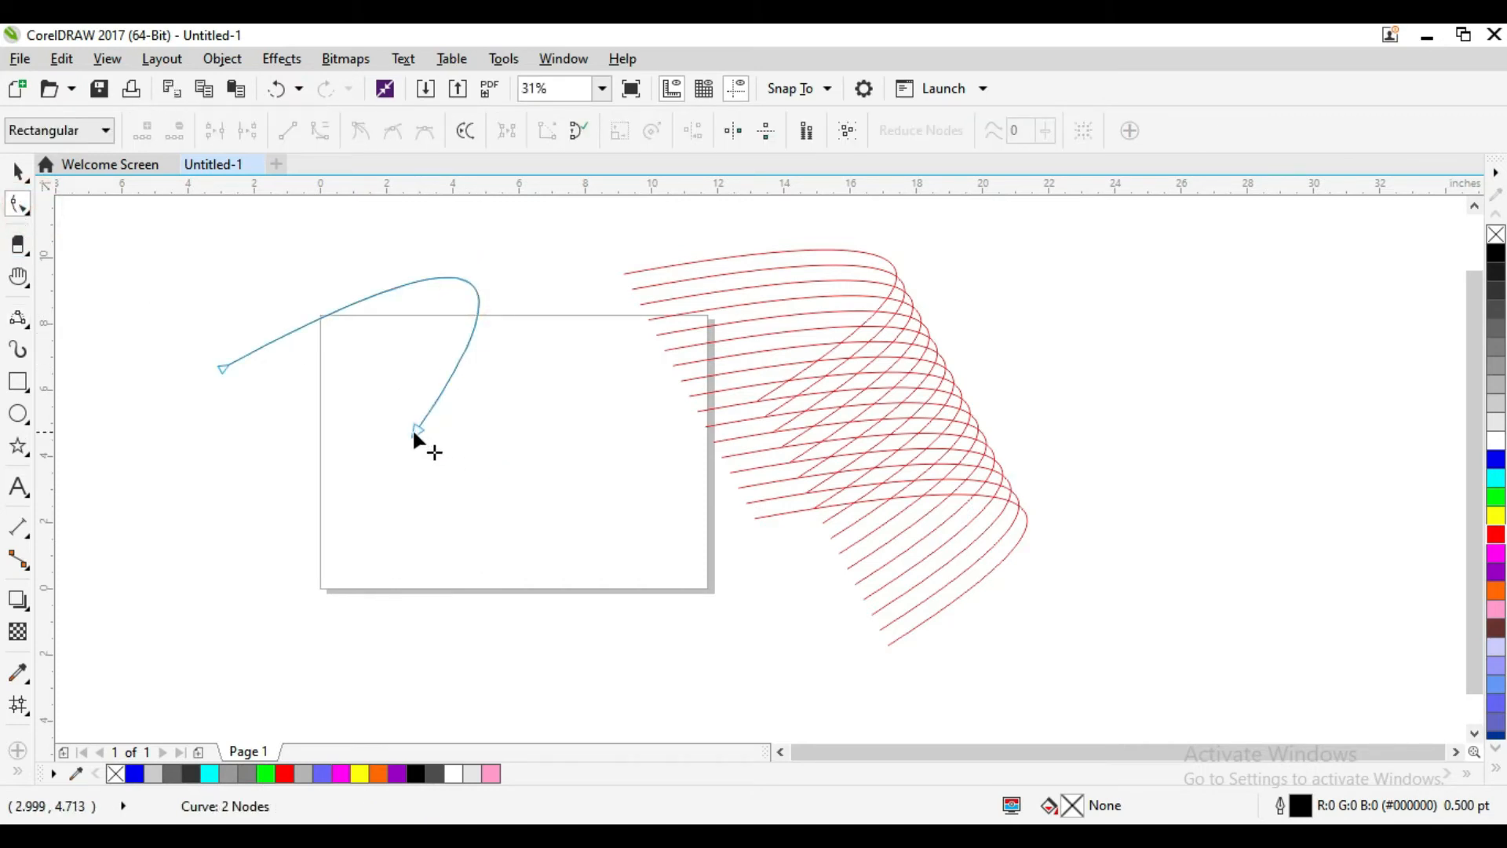
scroll(438, 388, "up", 2)
double_click(442, 388)
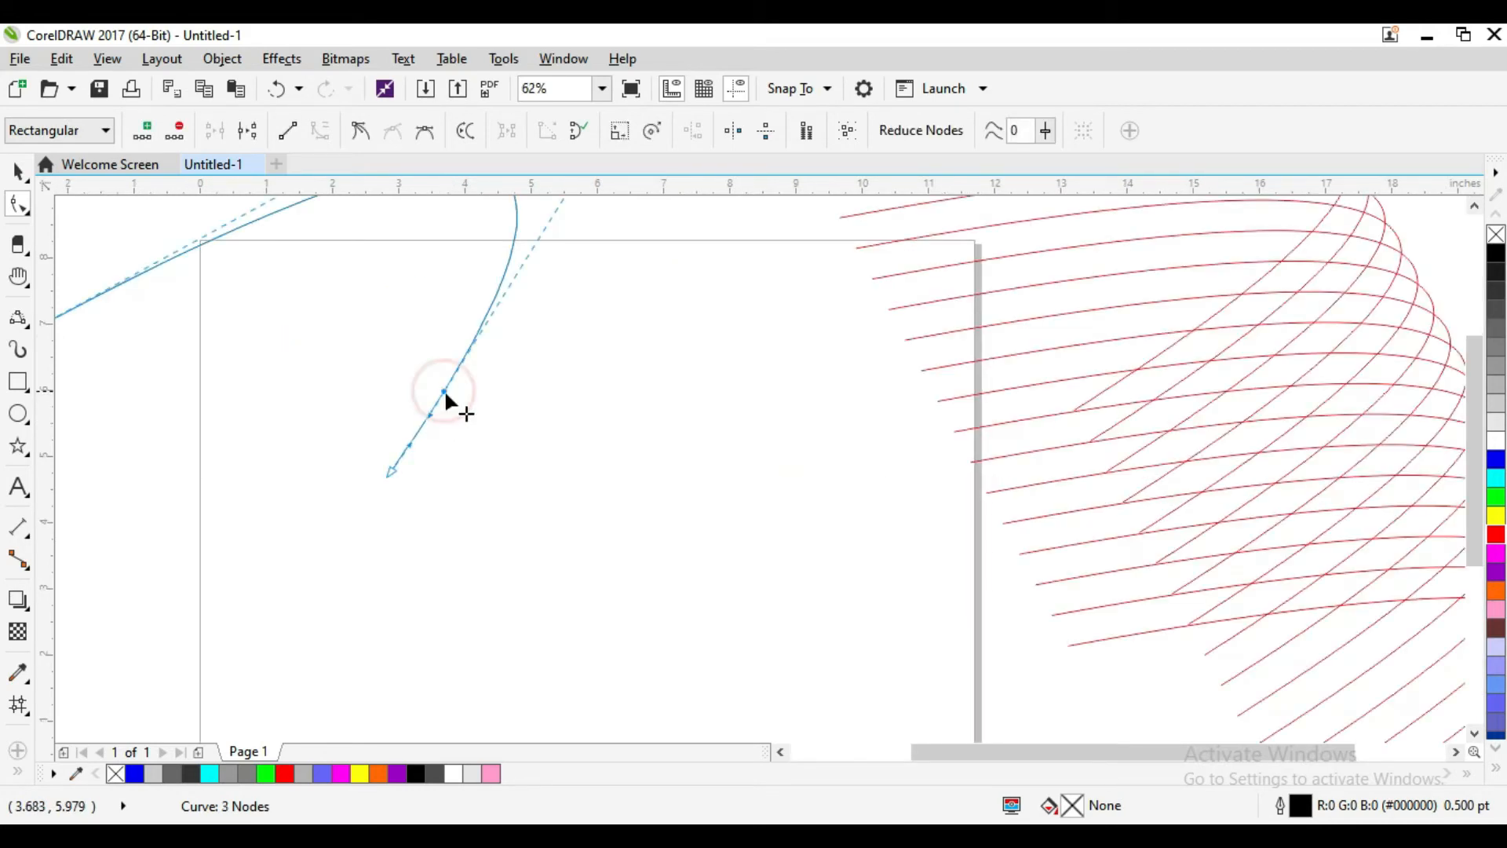
left_click_drag(429, 410, 453, 441)
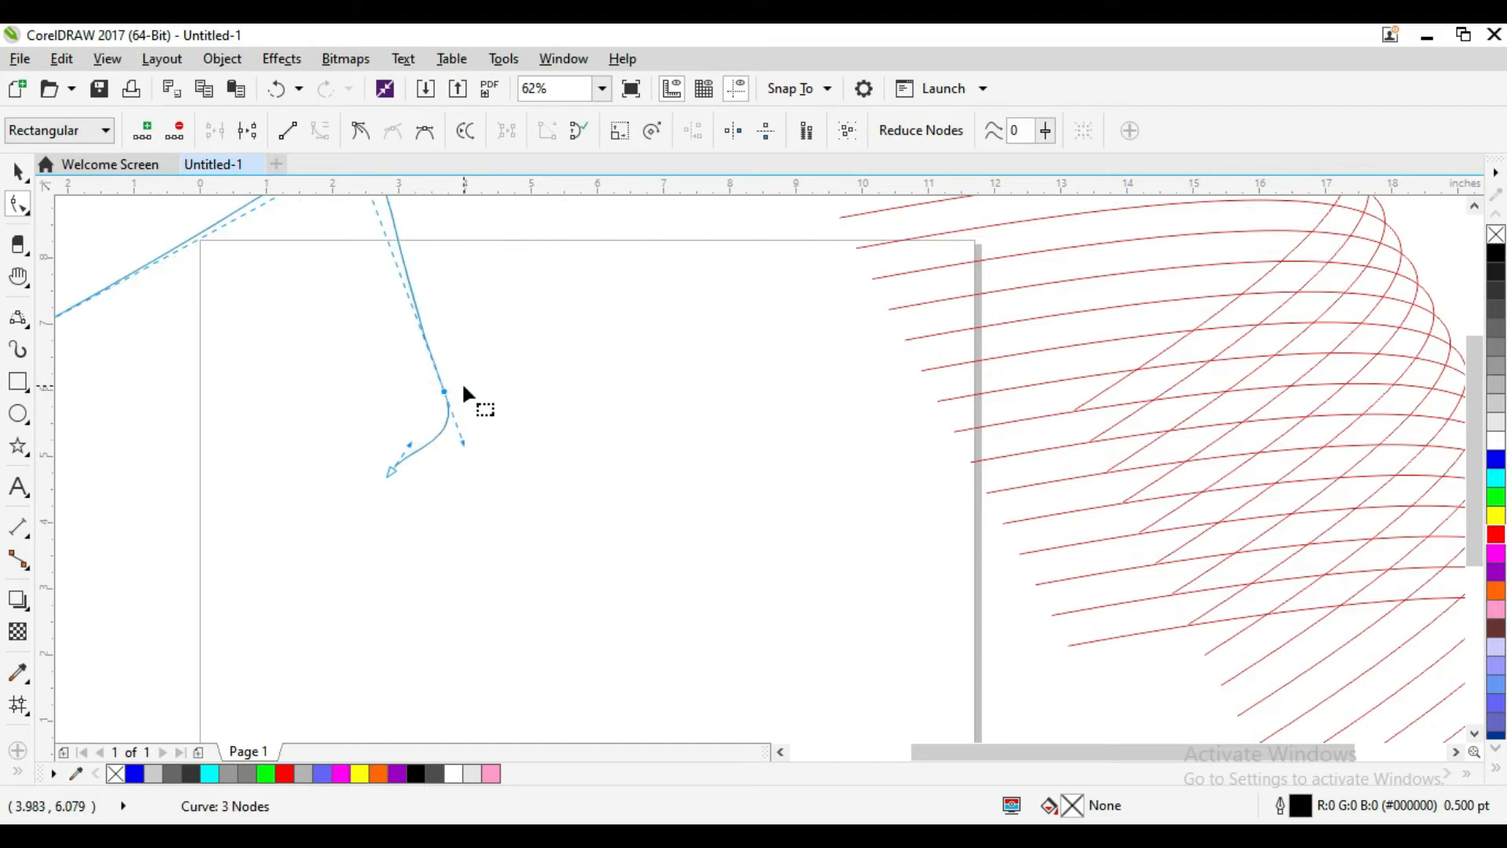
scroll(463, 389, "up", 2)
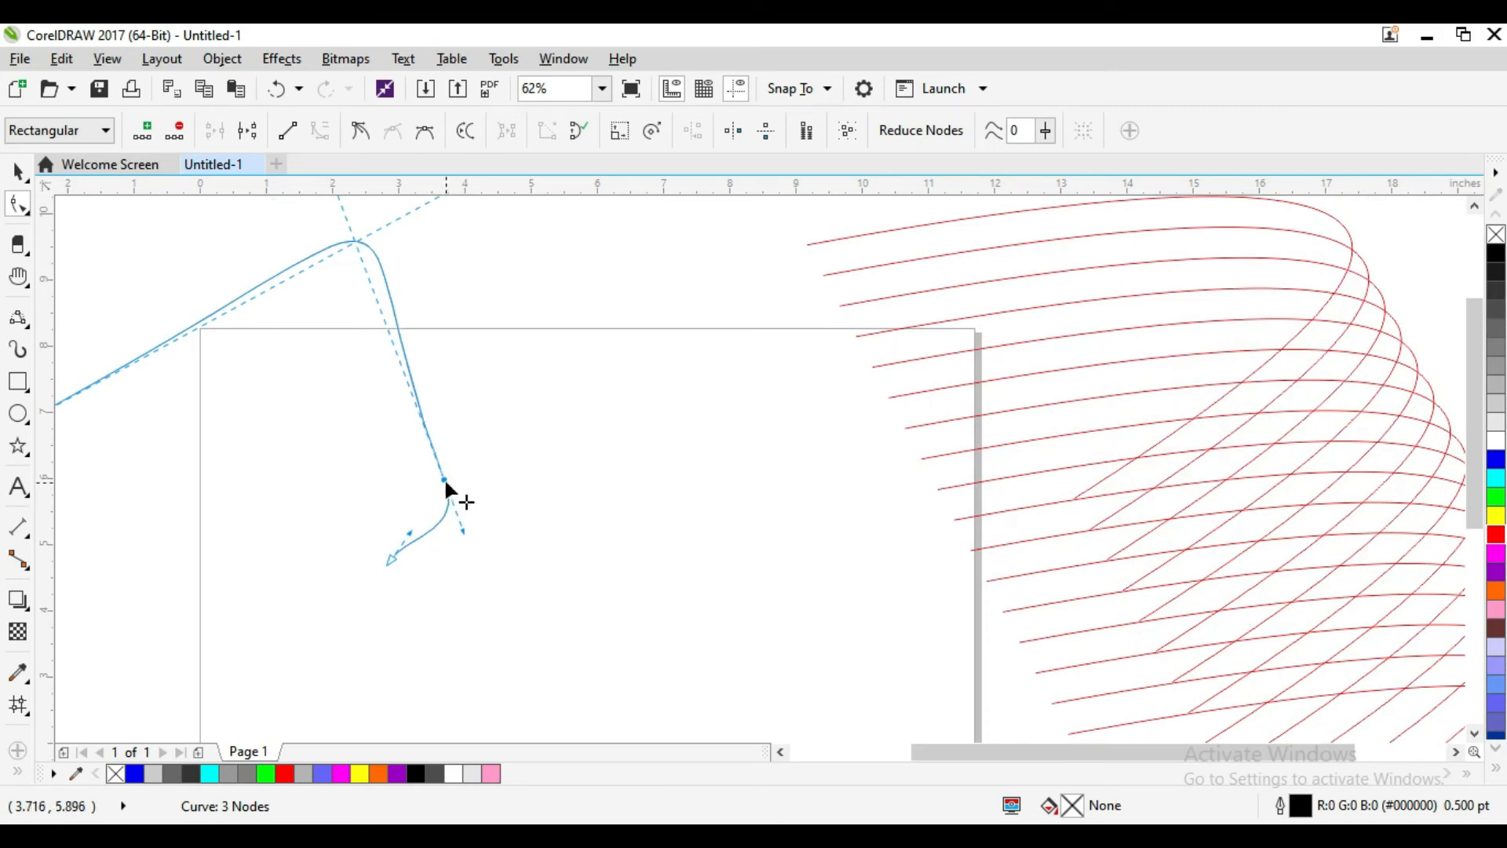
Make the added node a cusp and pull the end segment's handles to shape a rounded hook.
left_click(360, 132)
left_click_drag(463, 532, 549, 609)
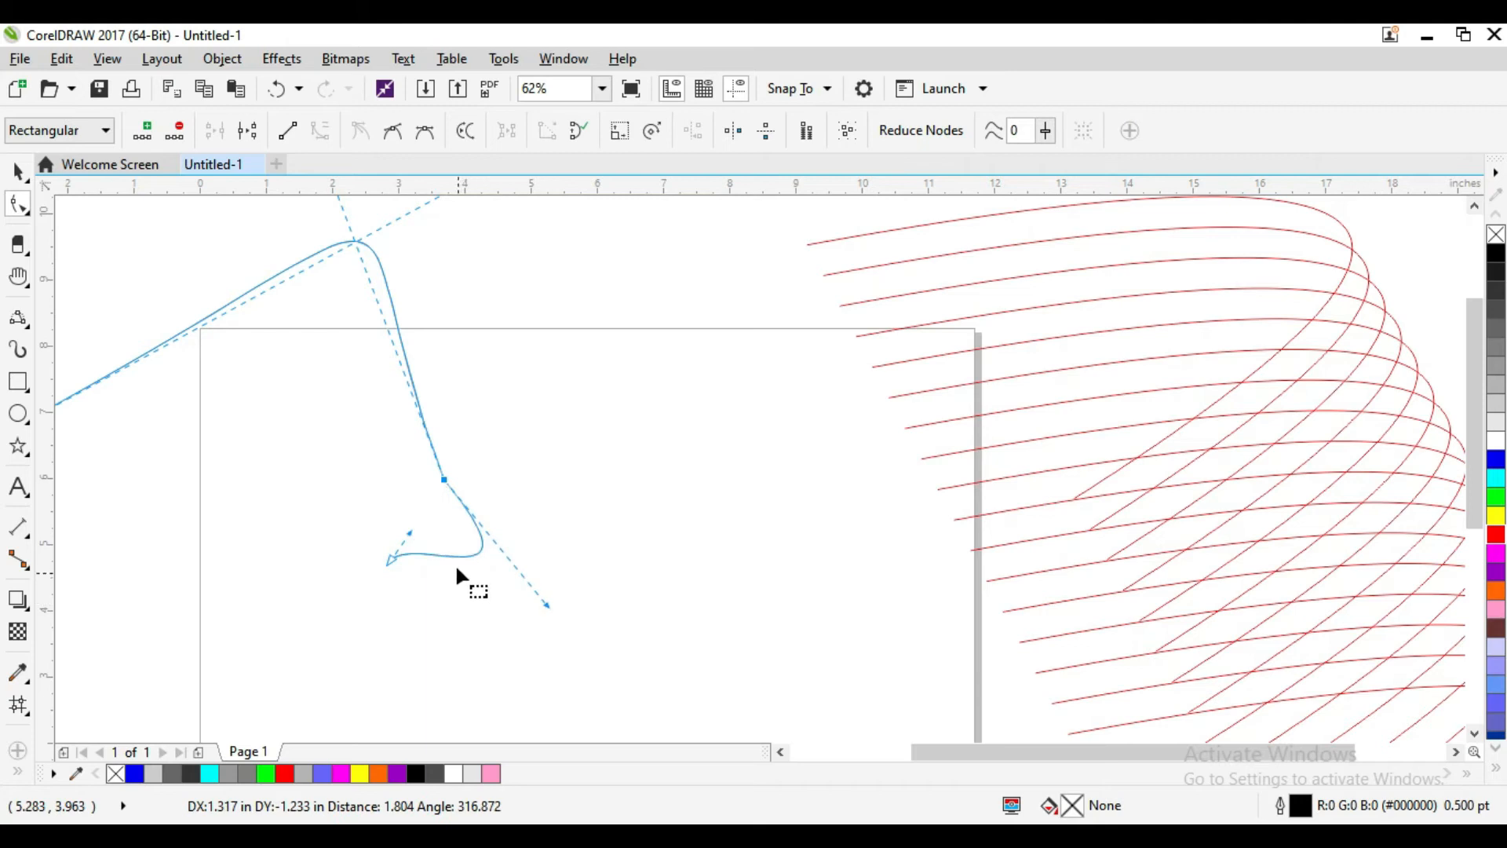
left_click_drag(408, 530, 382, 629)
Place a duplicate of the hooked curve slightly above and to the right of the original.
scroll(398, 573, "down", 2)
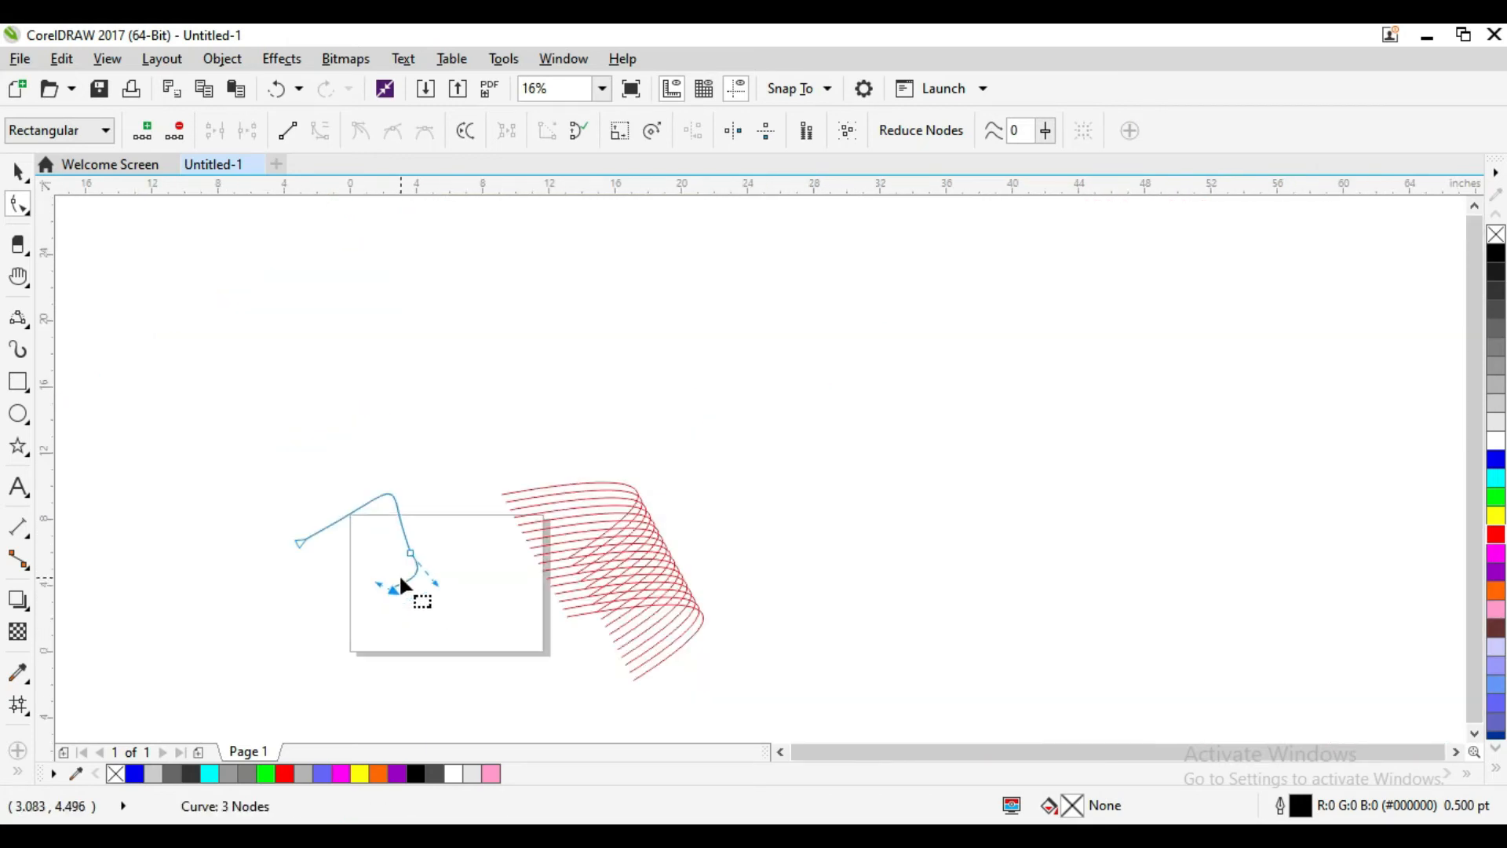
left_click(20, 317)
left_click(19, 172)
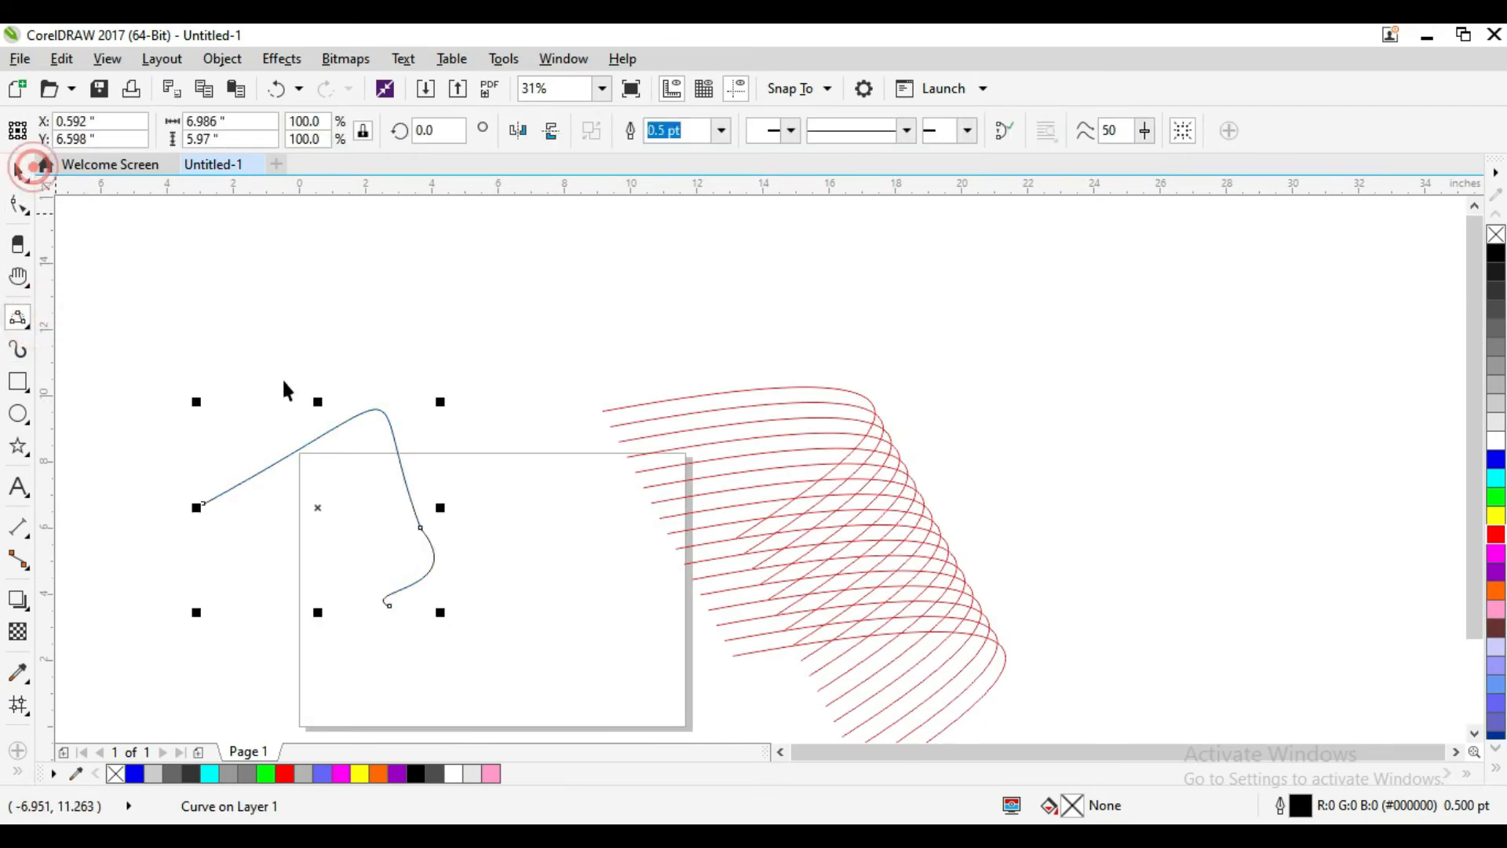
left_click_drag(321, 503, 343, 478)
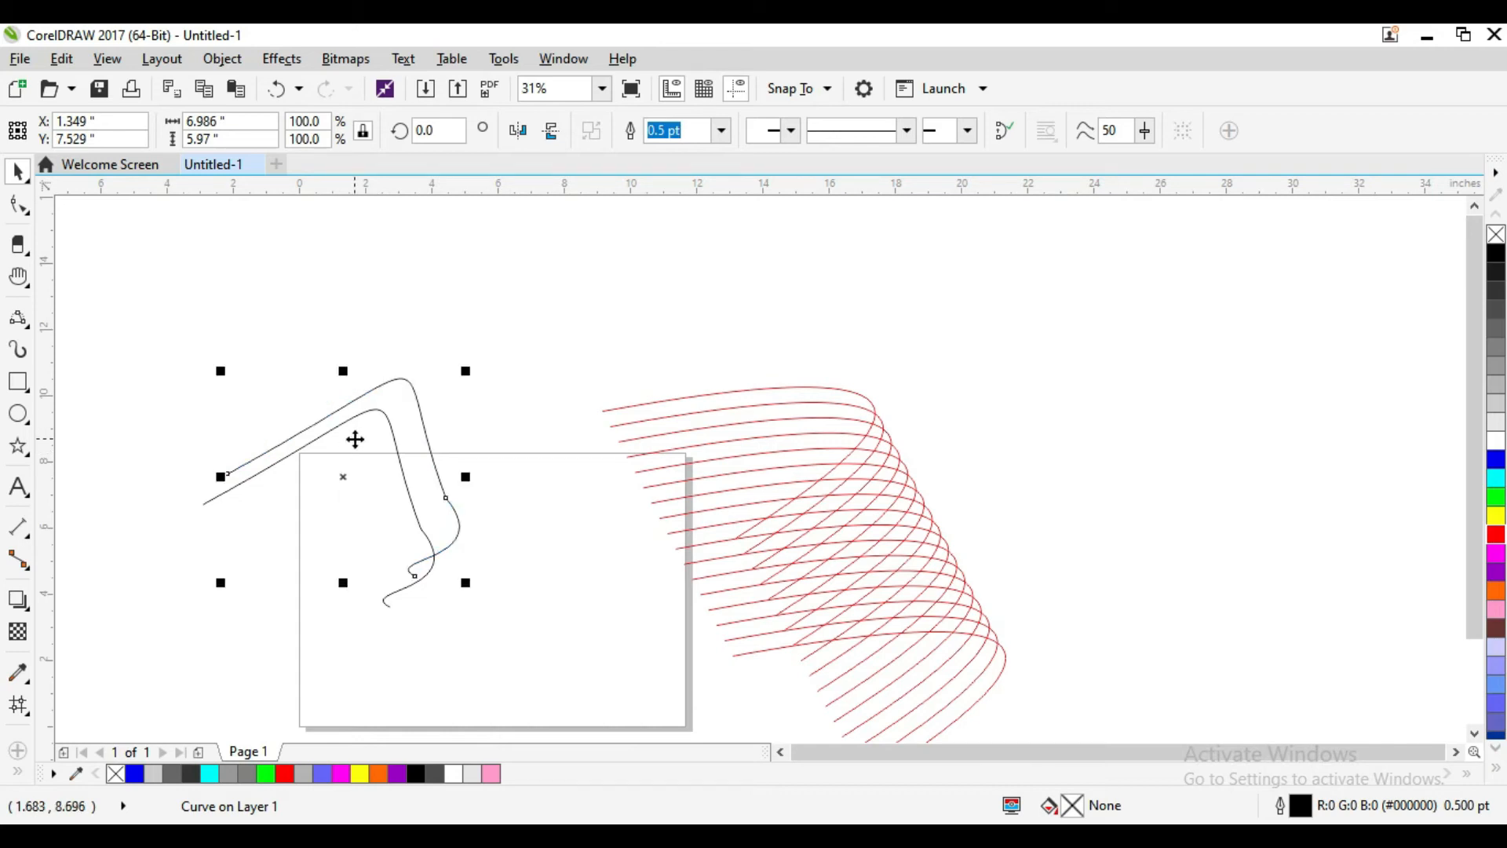
Repeat the hooked curve's offset duplication six more times, continuing the series up and to the right.
key("ctrl+r")
key("ctrl+r")
key("ctrl+r")
key("ctrl+r")
key("ctrl+r")
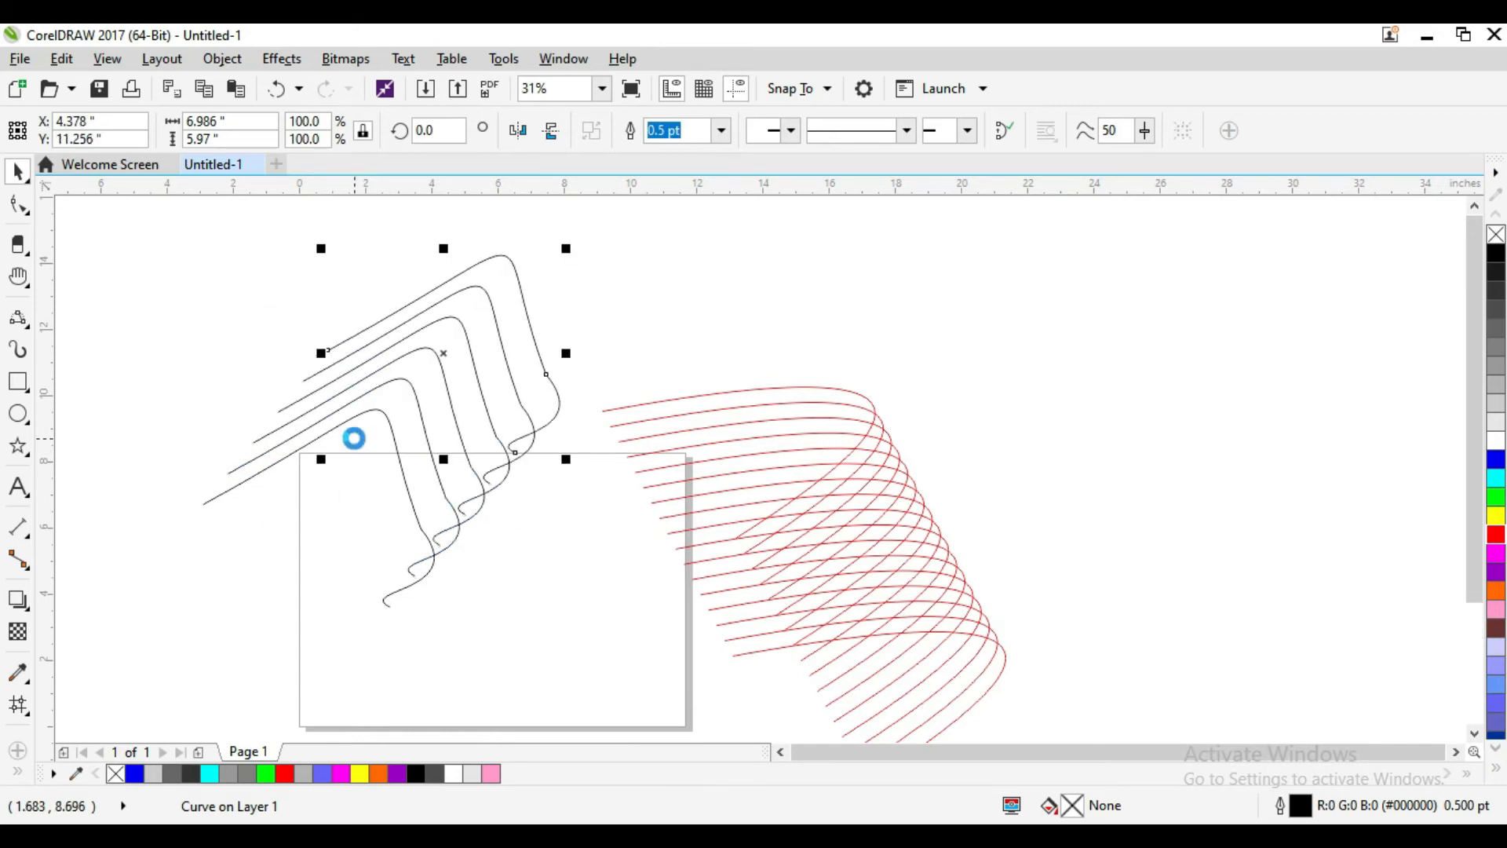
key("ctrl+r")
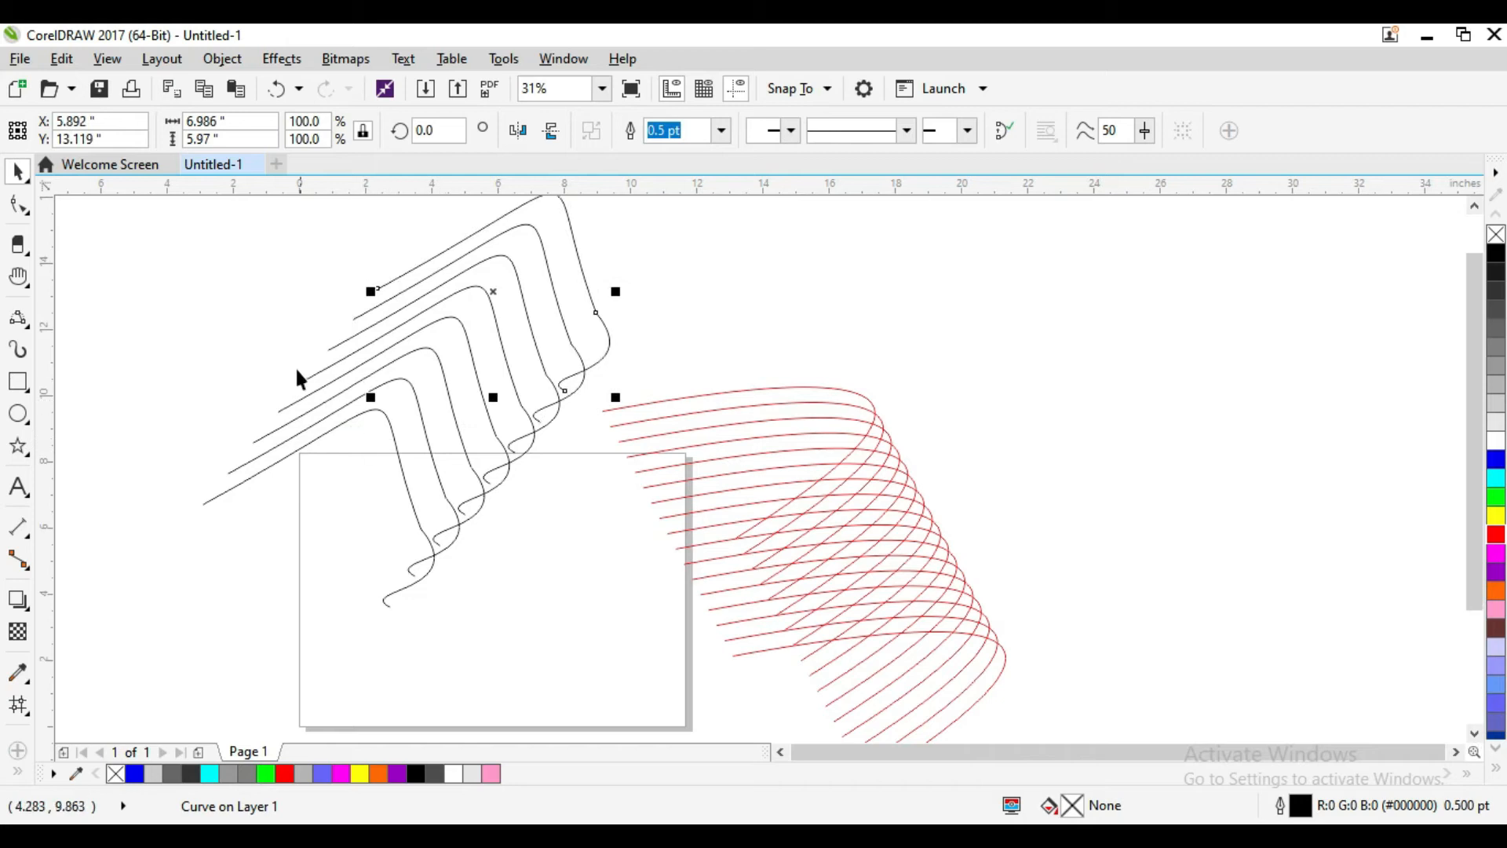
Move all eight hooked curves together to the right of the red line pattern and colour their outlines orange.
left_click(17, 169)
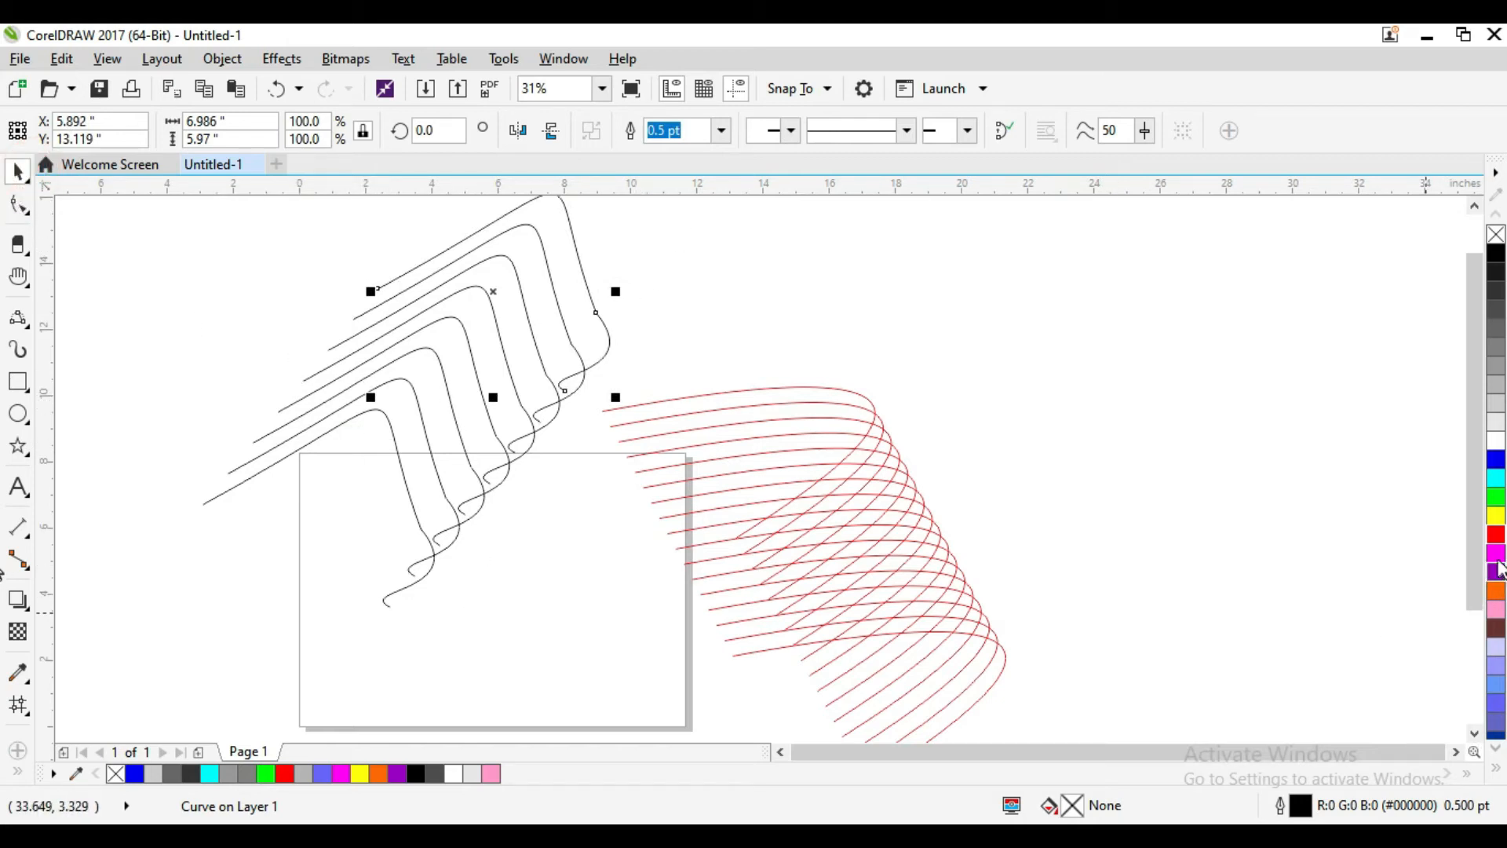
left_click_drag(1476, 559, 1473, 523)
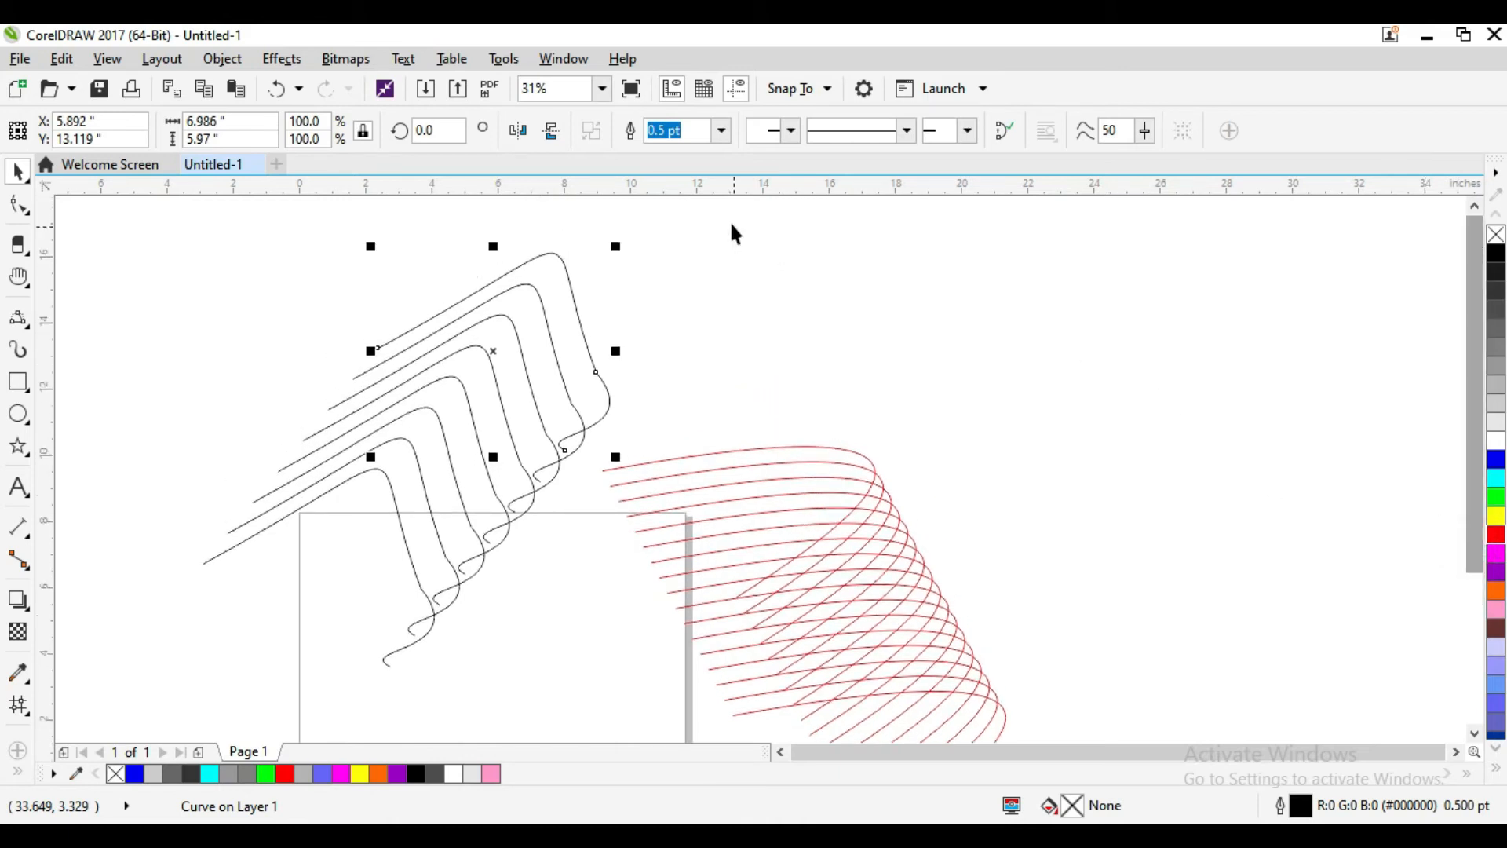
left_click_drag(681, 207, 159, 693)
left_click_drag(406, 461, 1109, 445)
right_click(1495, 595)
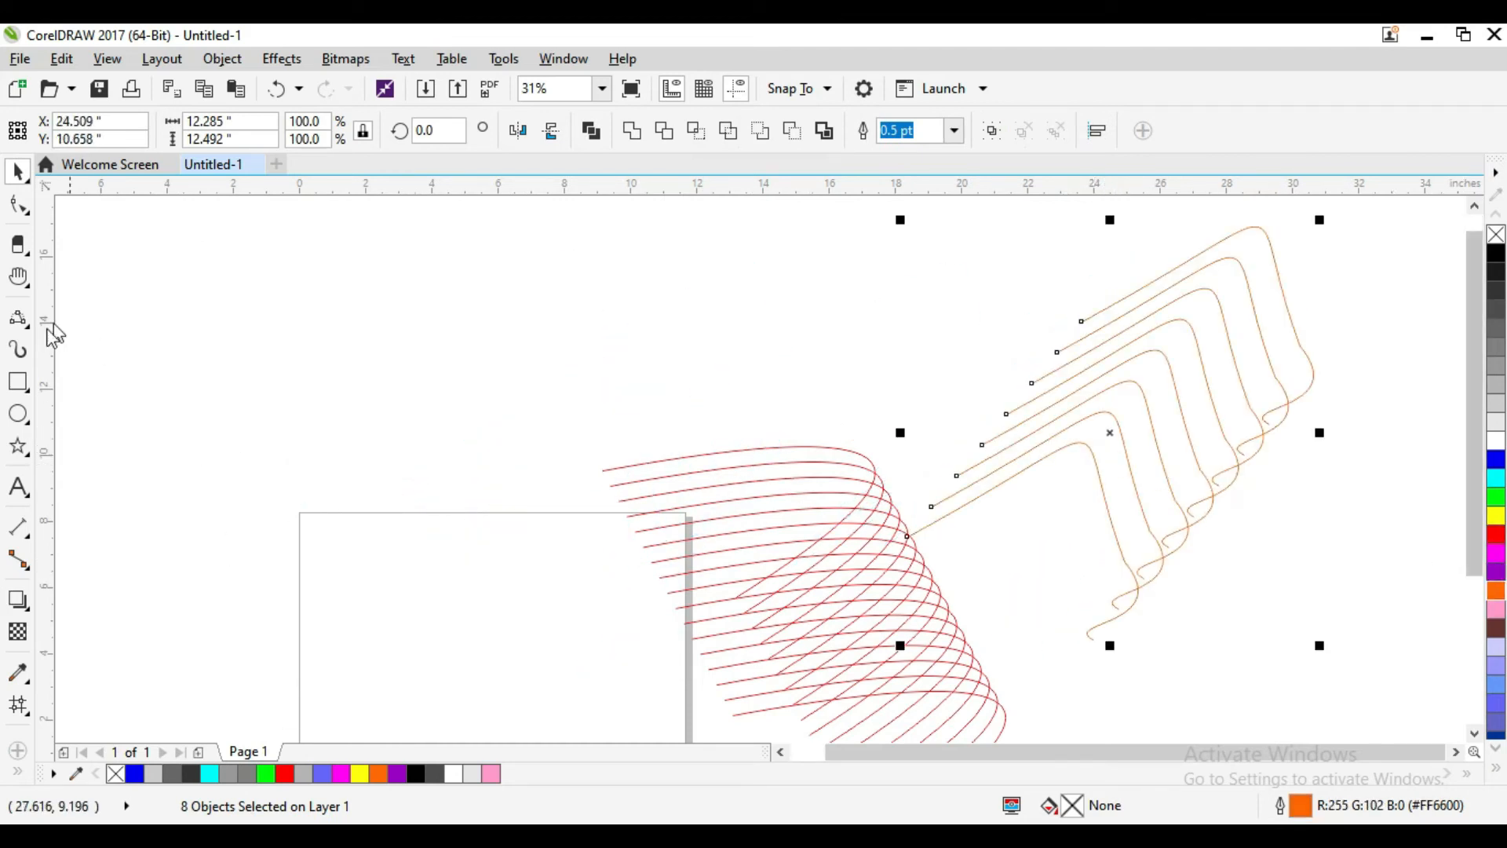
left_click(20, 320)
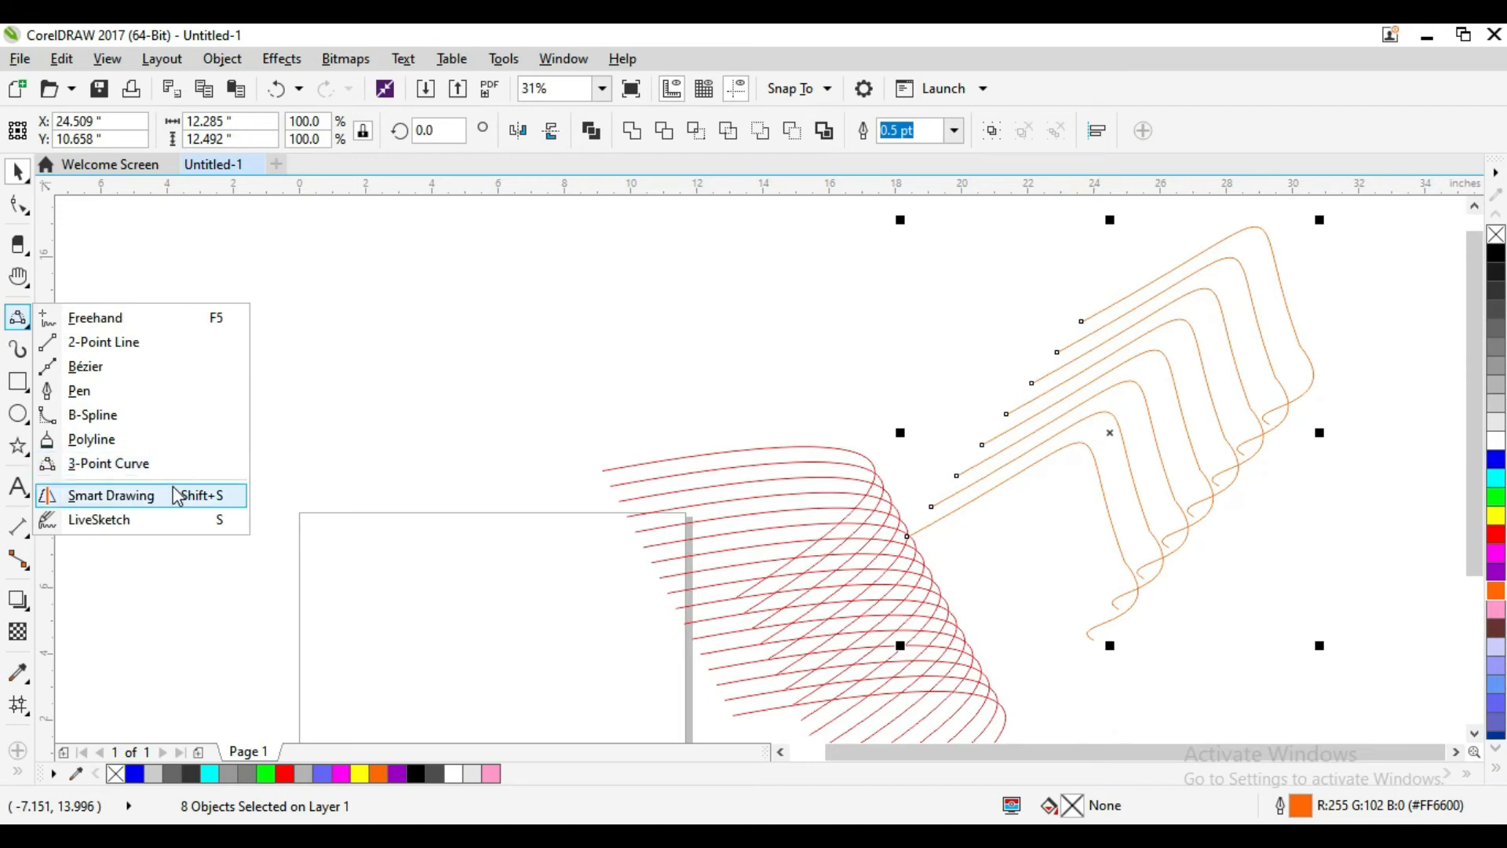
left_click(30, 168)
key("F10")
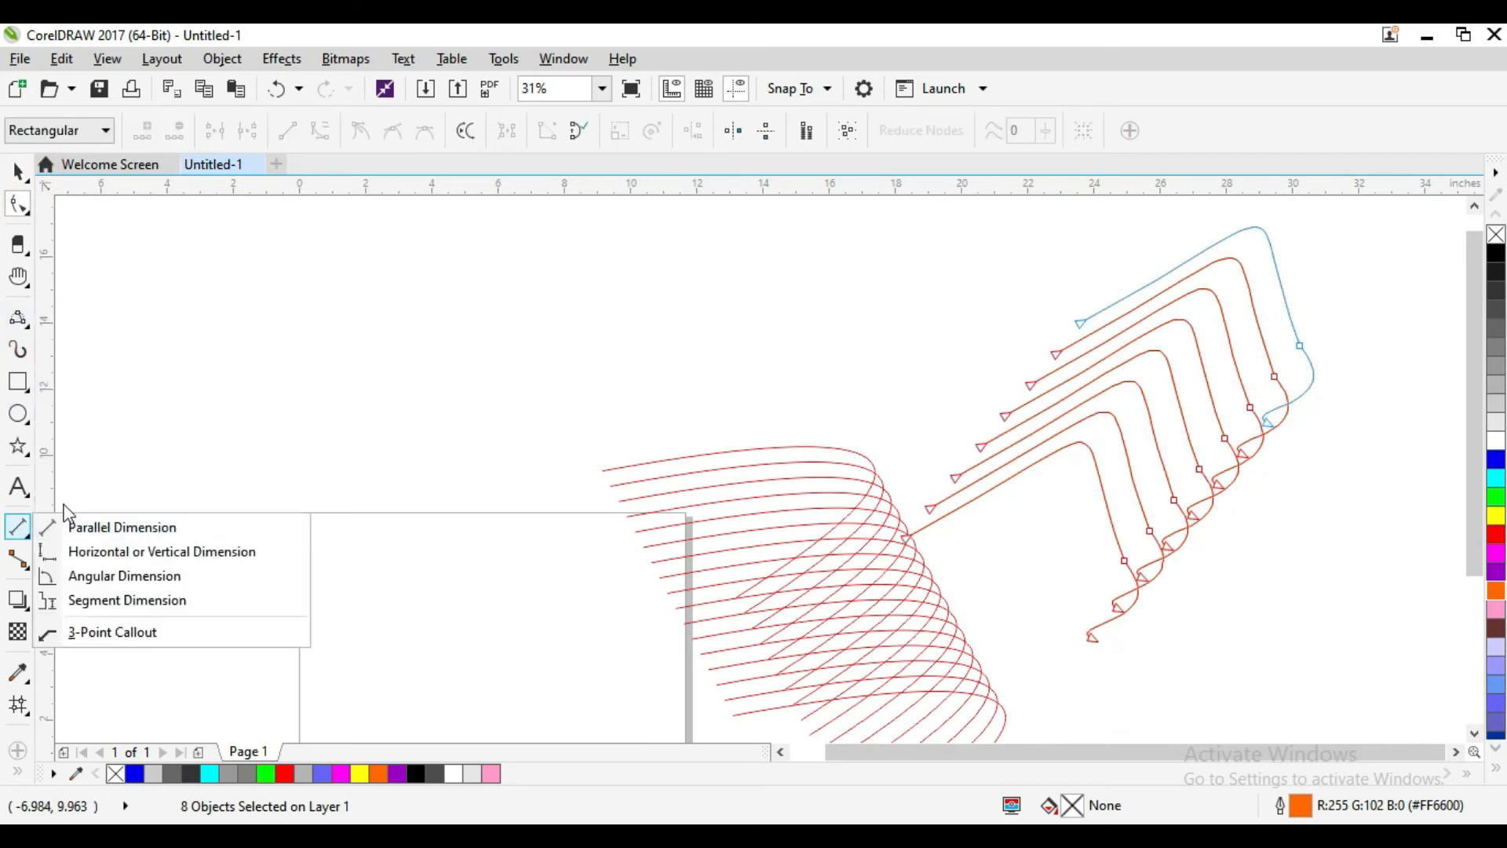
Draw a long straight horizontal line above the page with Smart Drawing and shift it slightly up and right.
mouse_move(17, 318)
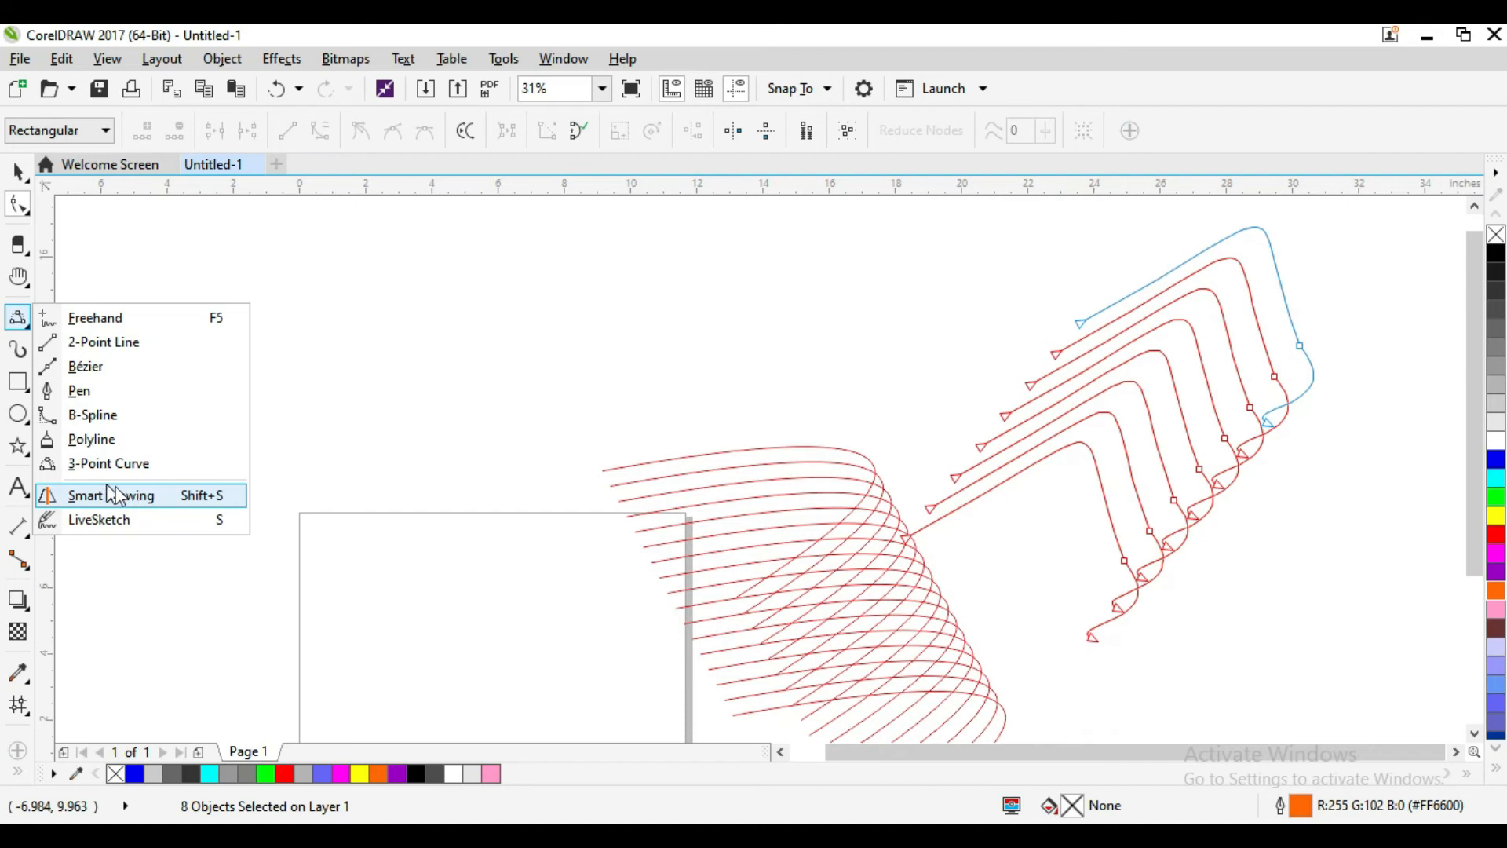
left_click(208, 499)
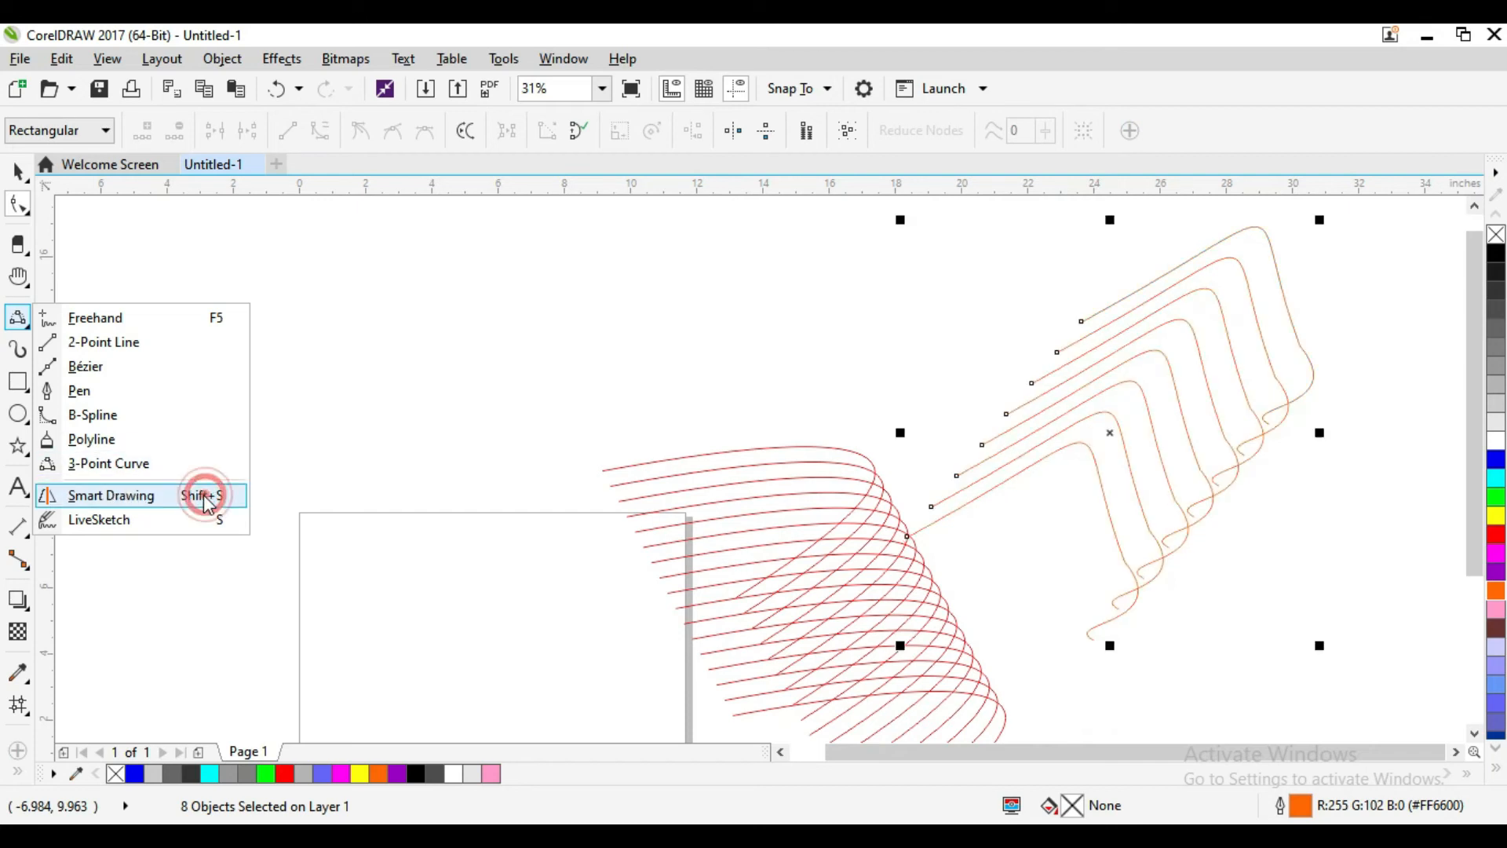
mouse_move(170, 332)
left_mouse_down()
mouse_move(274, 354)
mouse_move(718, 336)
left_mouse_up()
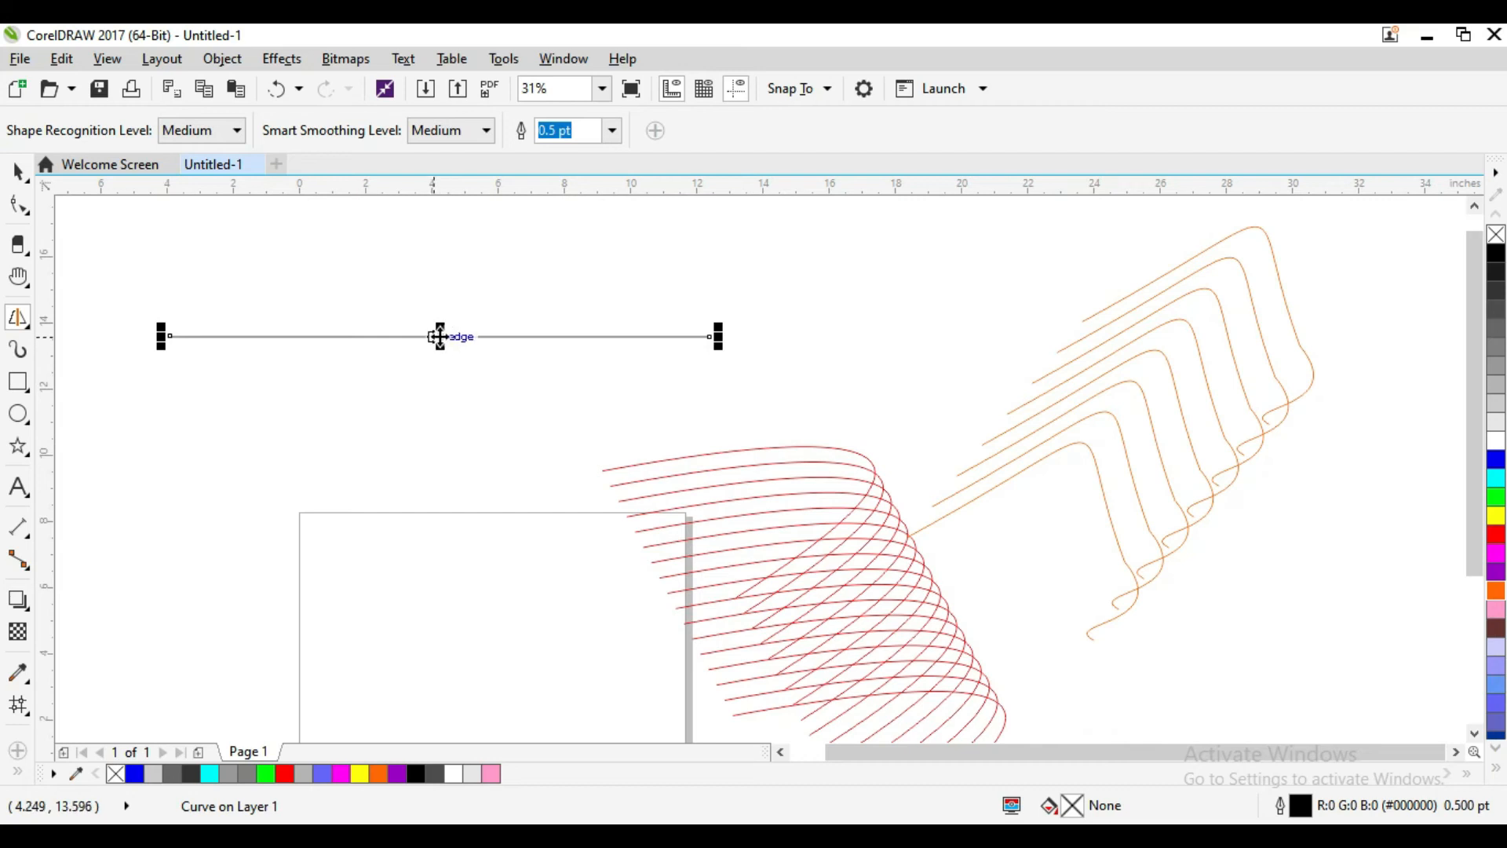
left_click_drag(439, 336, 499, 322)
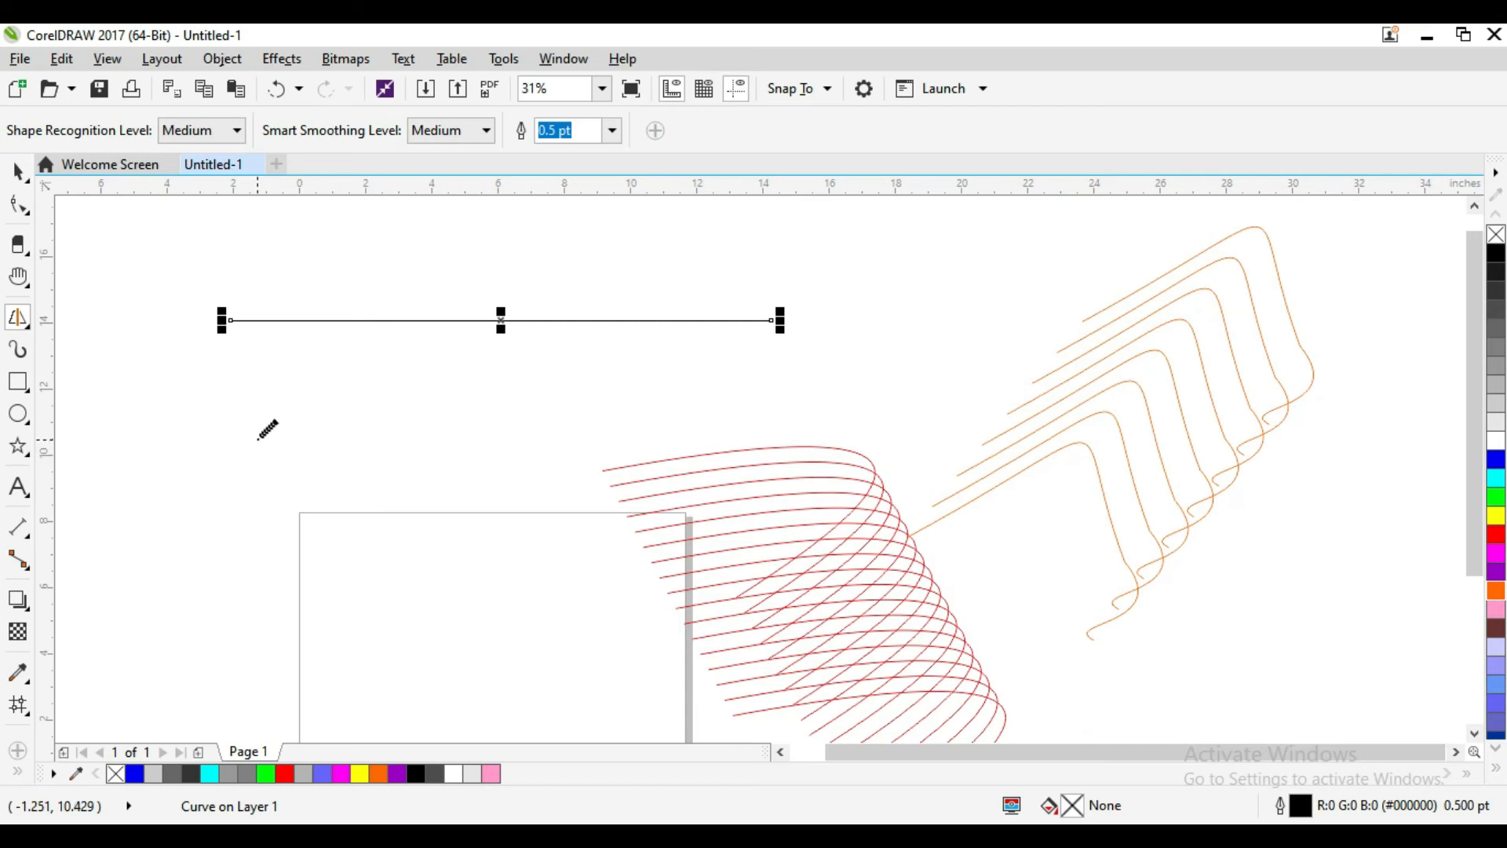
Sketch a rectangle below the line's left part and a yellow-filled triangle beside it with Smart Drawing.
mouse_move(152, 406)
left_mouse_down()
mouse_move(154, 529)
mouse_move(323, 511)
mouse_move(361, 504)
mouse_move(382, 374)
mouse_move(188, 384)
mouse_move(150, 408)
left_mouse_up()
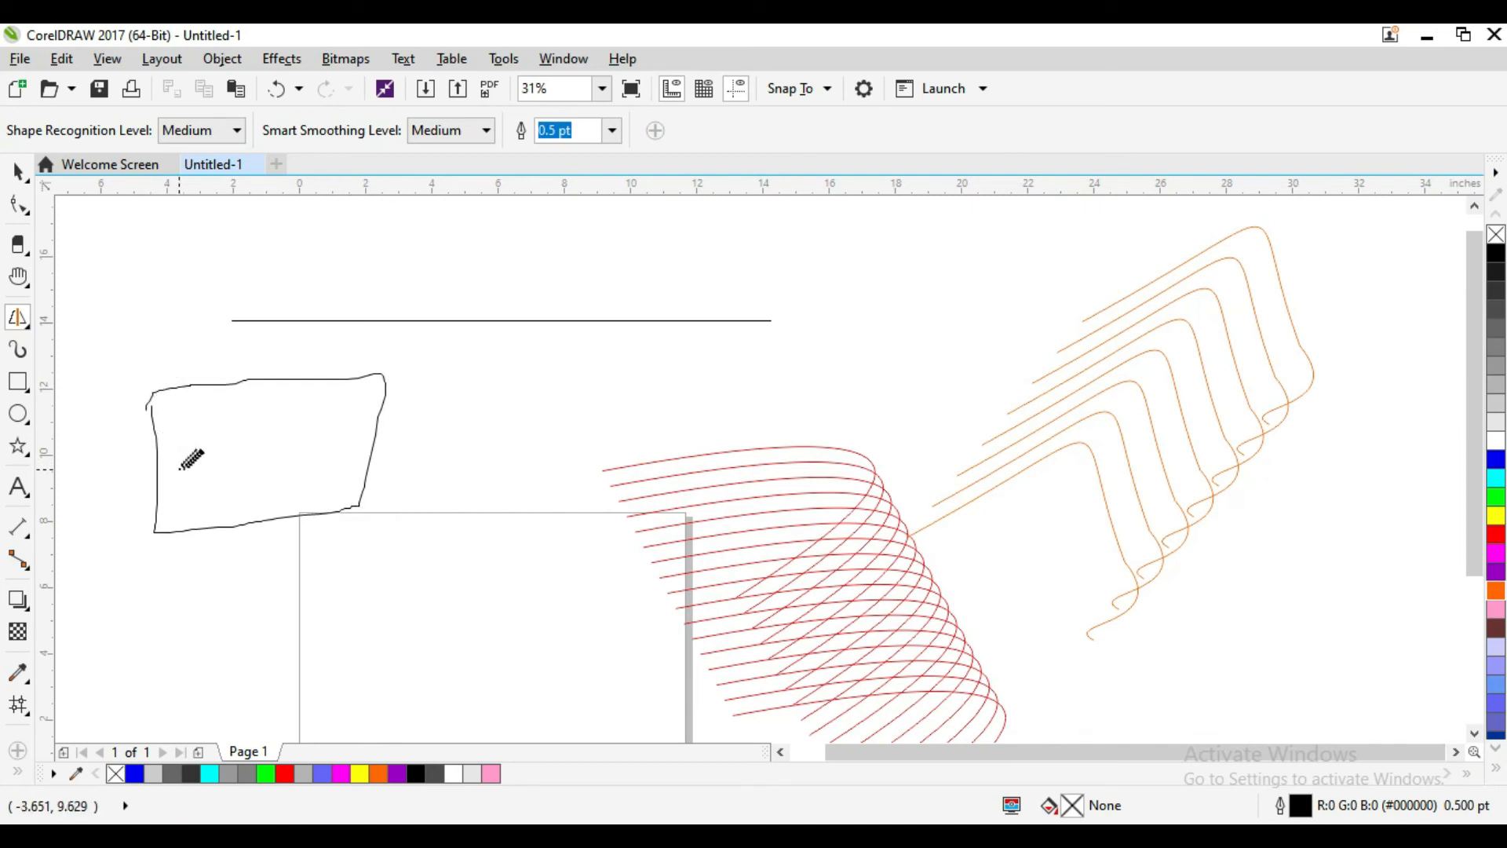
left_click_drag(267, 453, 285, 416)
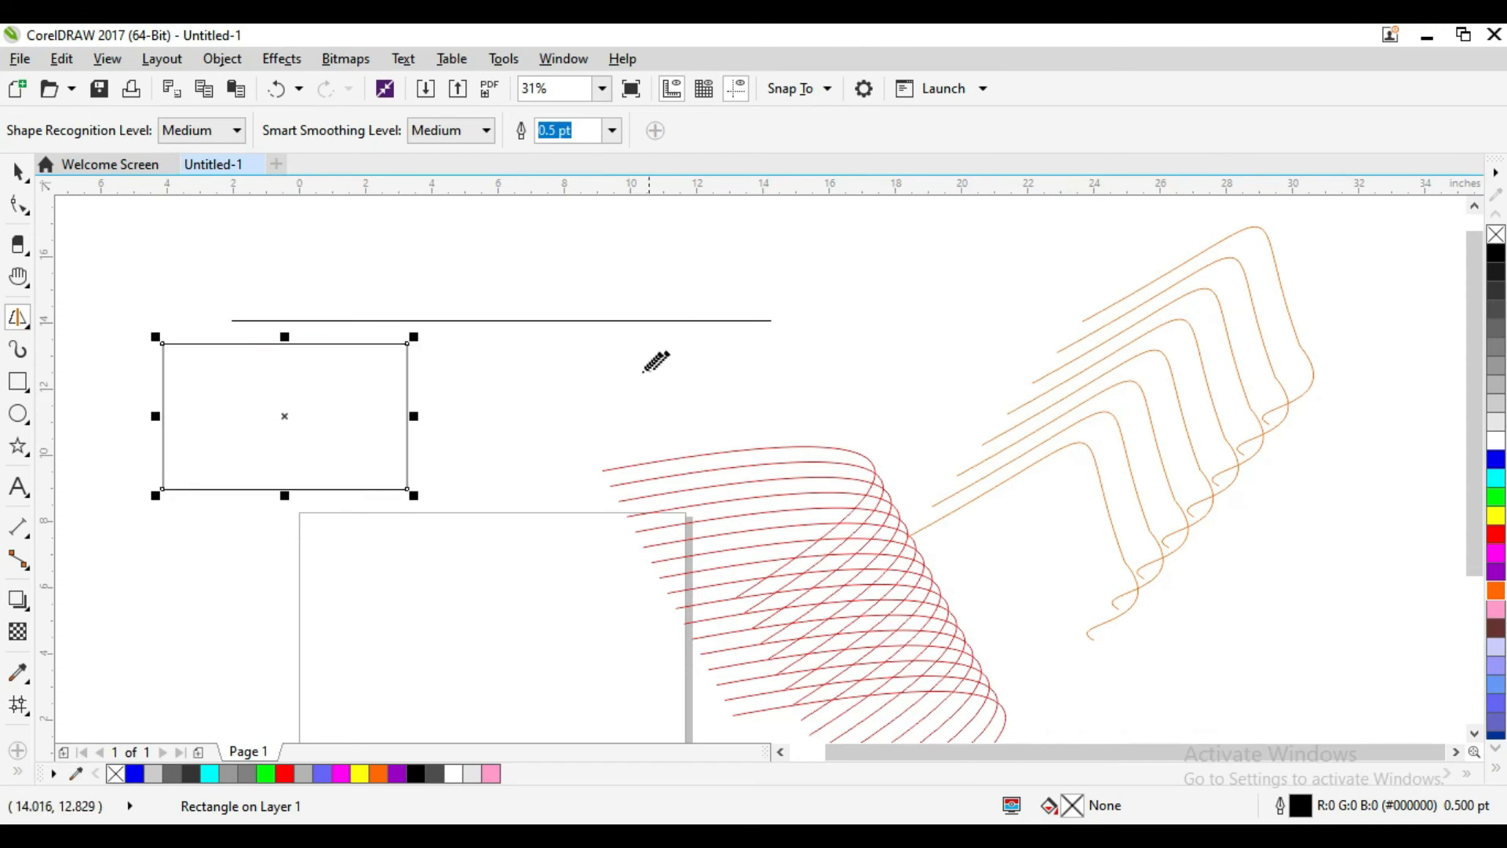
mouse_move(542, 343)
left_mouse_down()
mouse_move(506, 412)
mouse_move(613, 406)
mouse_move(554, 333)
mouse_move(532, 356)
mouse_move(592, 409)
left_mouse_up()
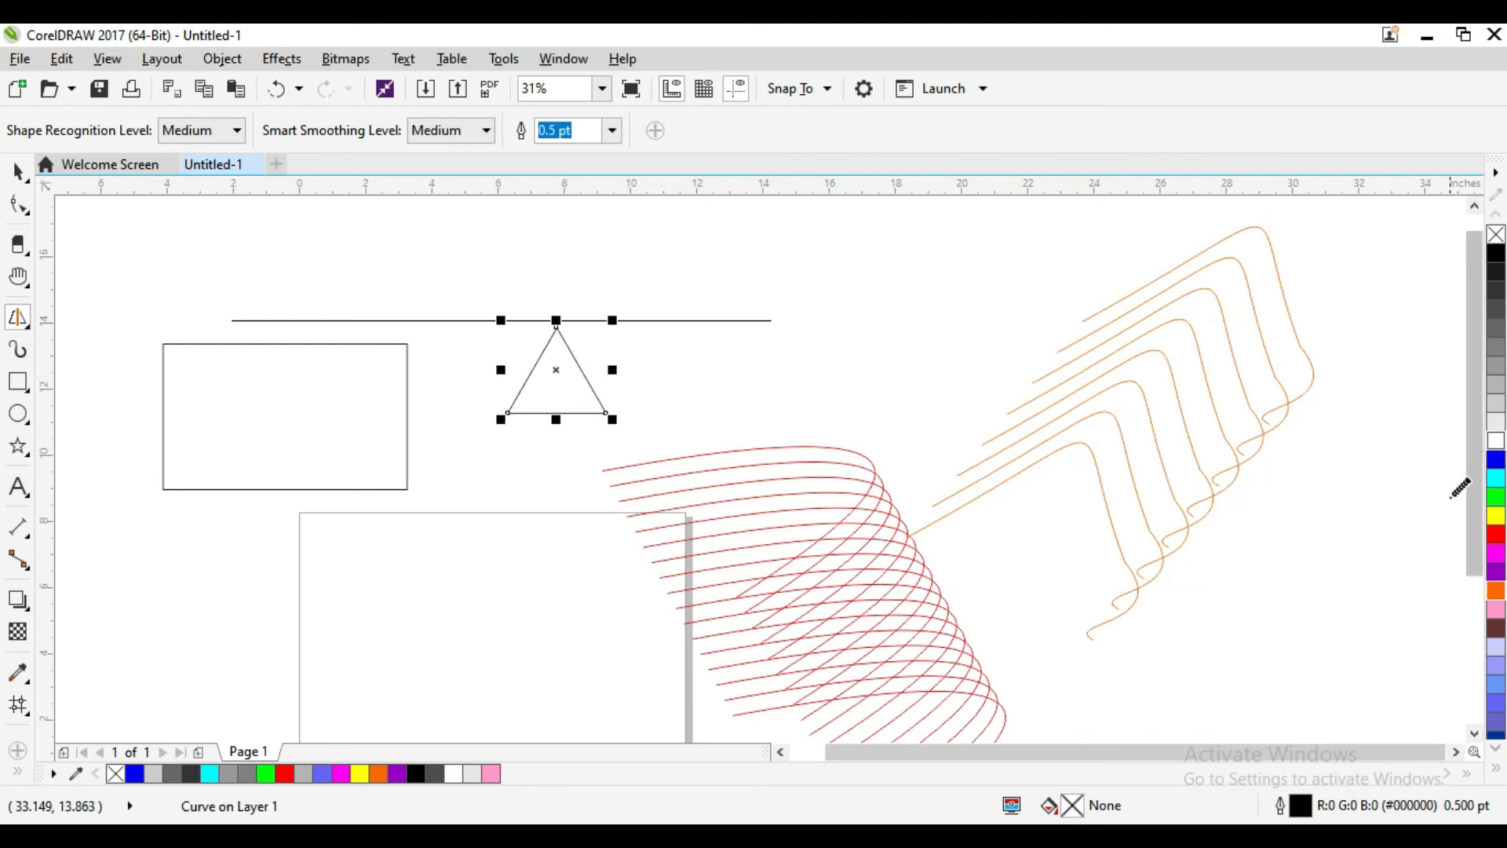
left_click(1495, 518)
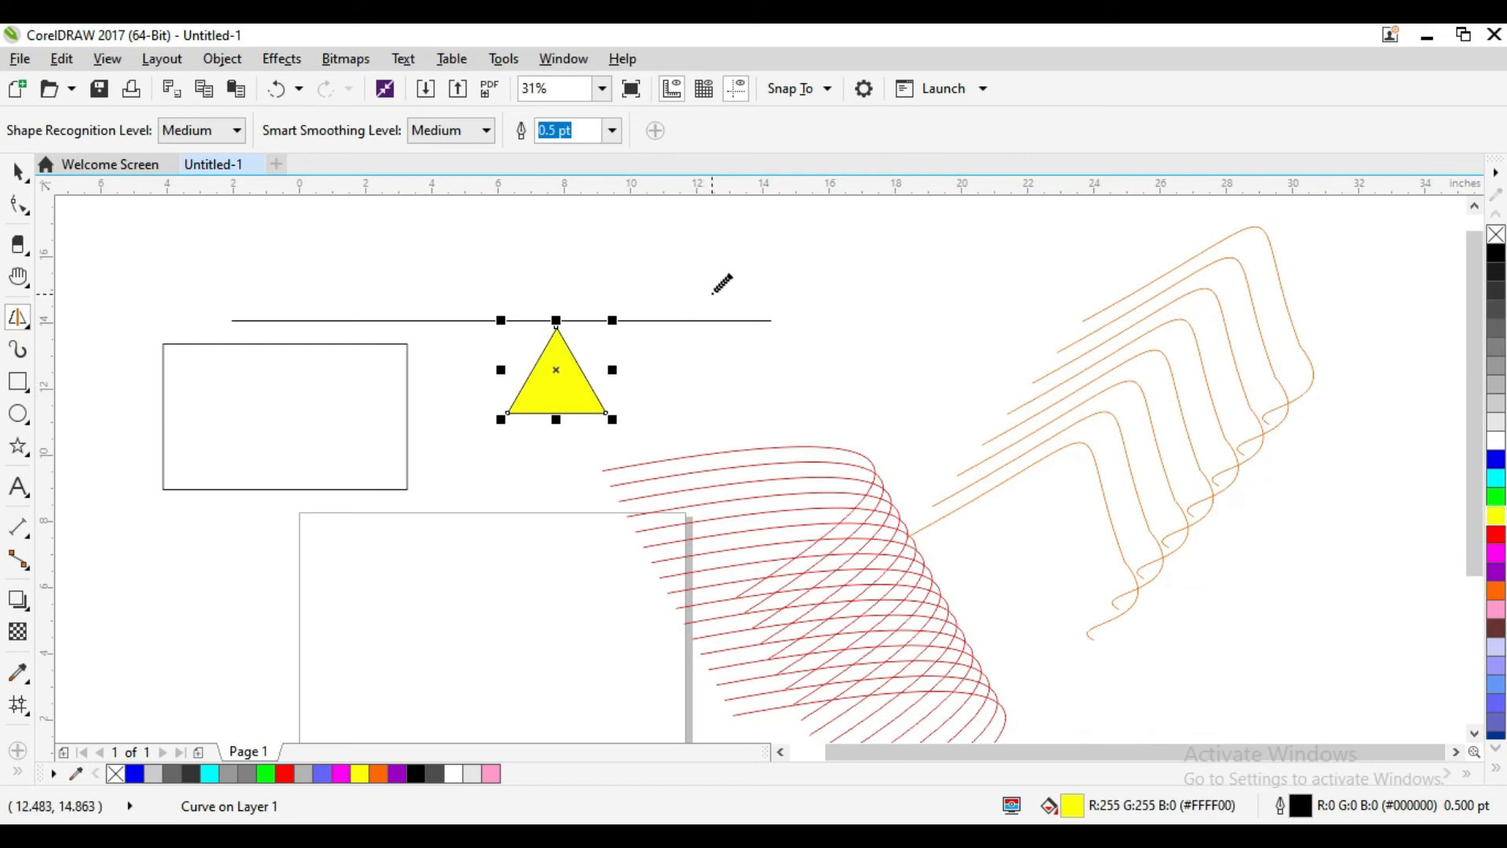
Sketch a looping, wavy freehand stroke above the red line pattern with the LiveSketch tool.
left_click(29, 326)
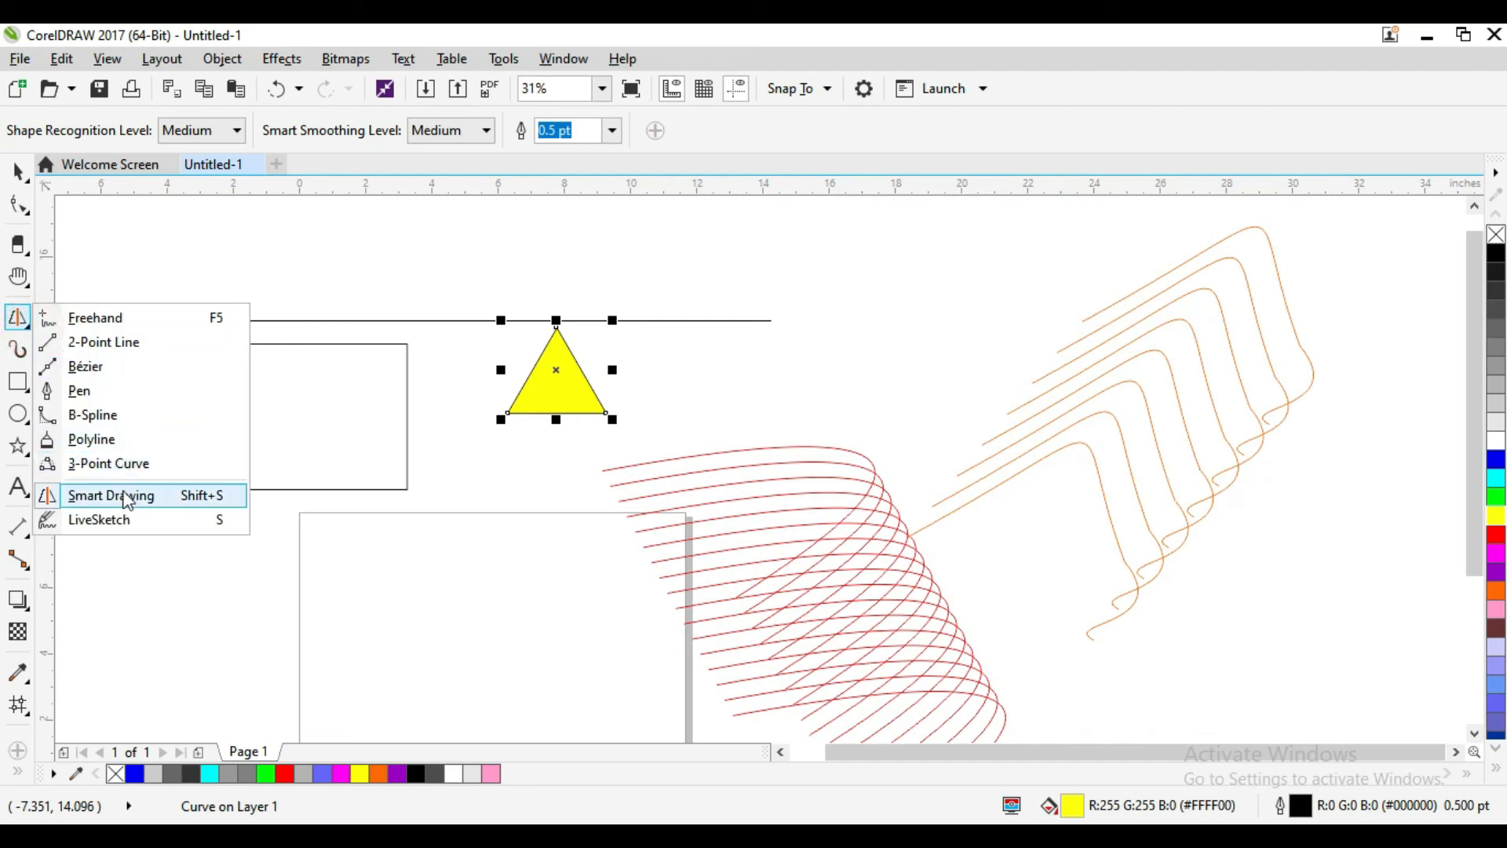
left_click(179, 520)
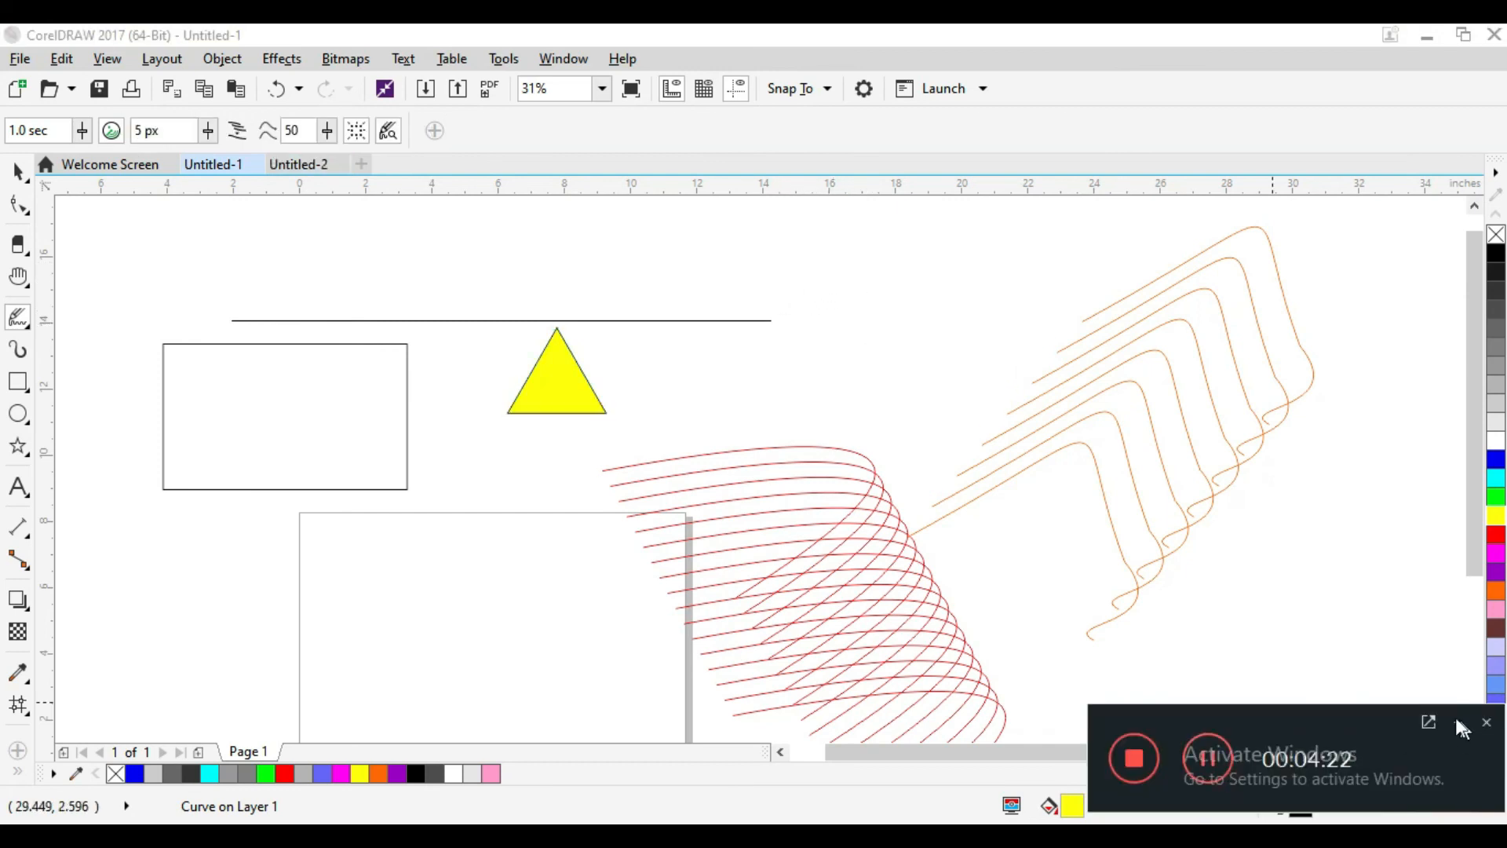
left_click(1457, 722)
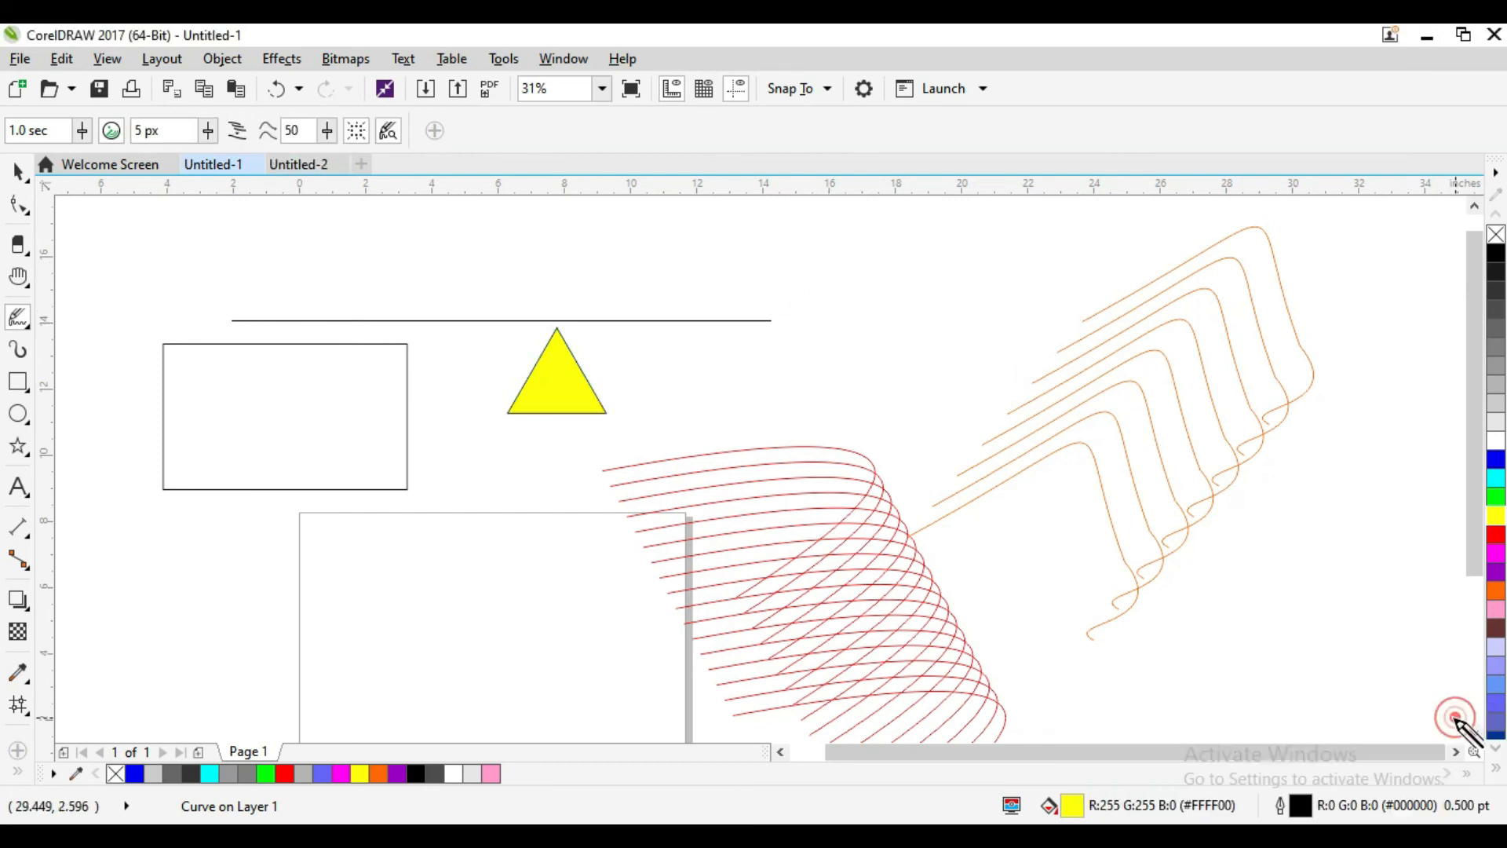
left_click(25, 319)
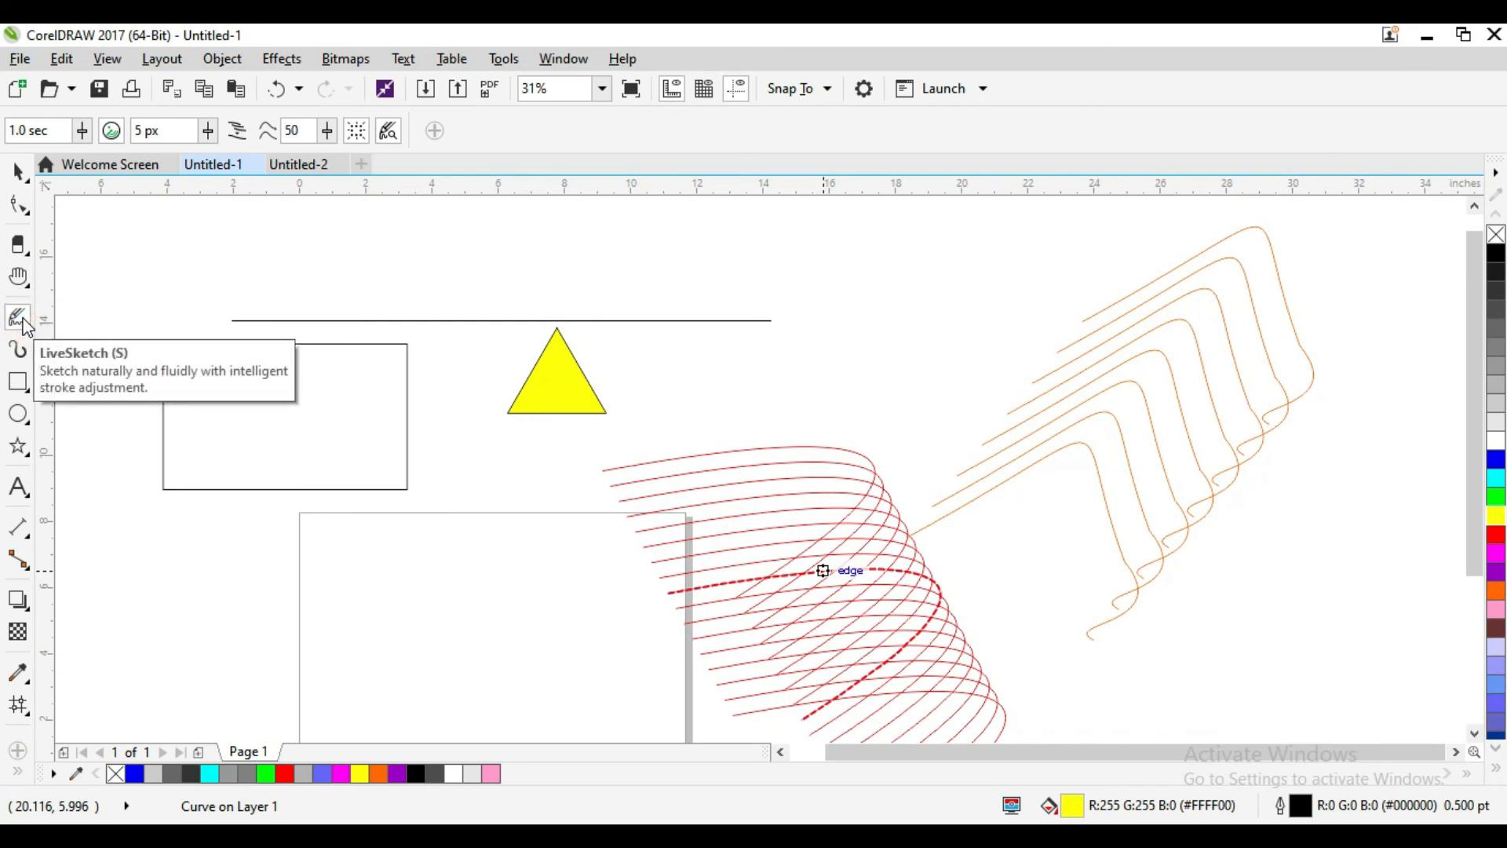
mouse_move(903, 259)
left_mouse_down()
mouse_move(868, 316)
mouse_move(898, 293)
mouse_move(906, 346)
mouse_move(827, 388)
mouse_move(815, 341)
mouse_move(744, 404)
left_mouse_up()
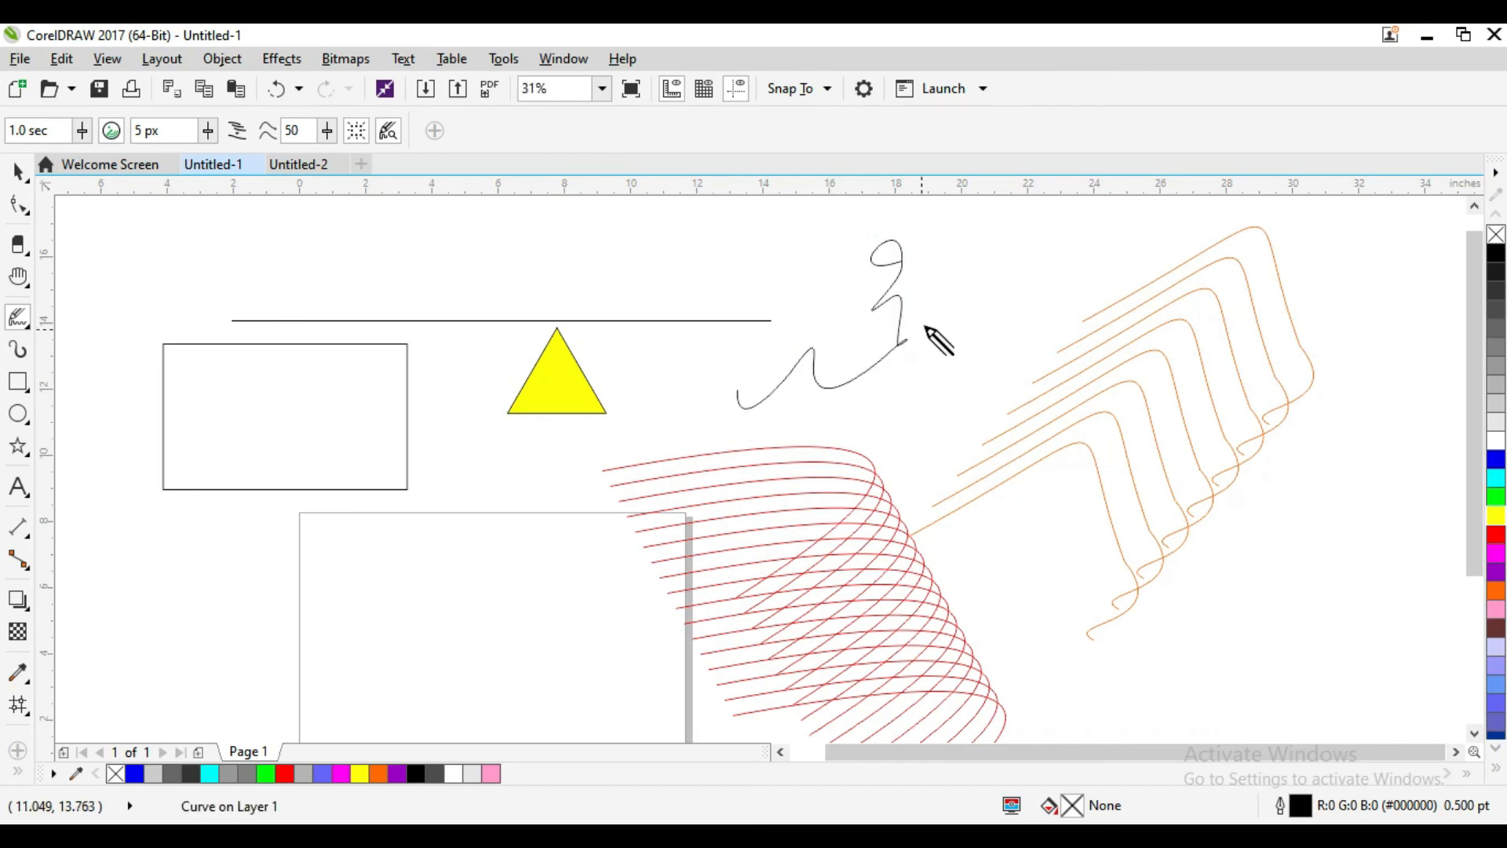
scroll(884, 330, "up", 4)
scroll(882, 327, "down", 4)
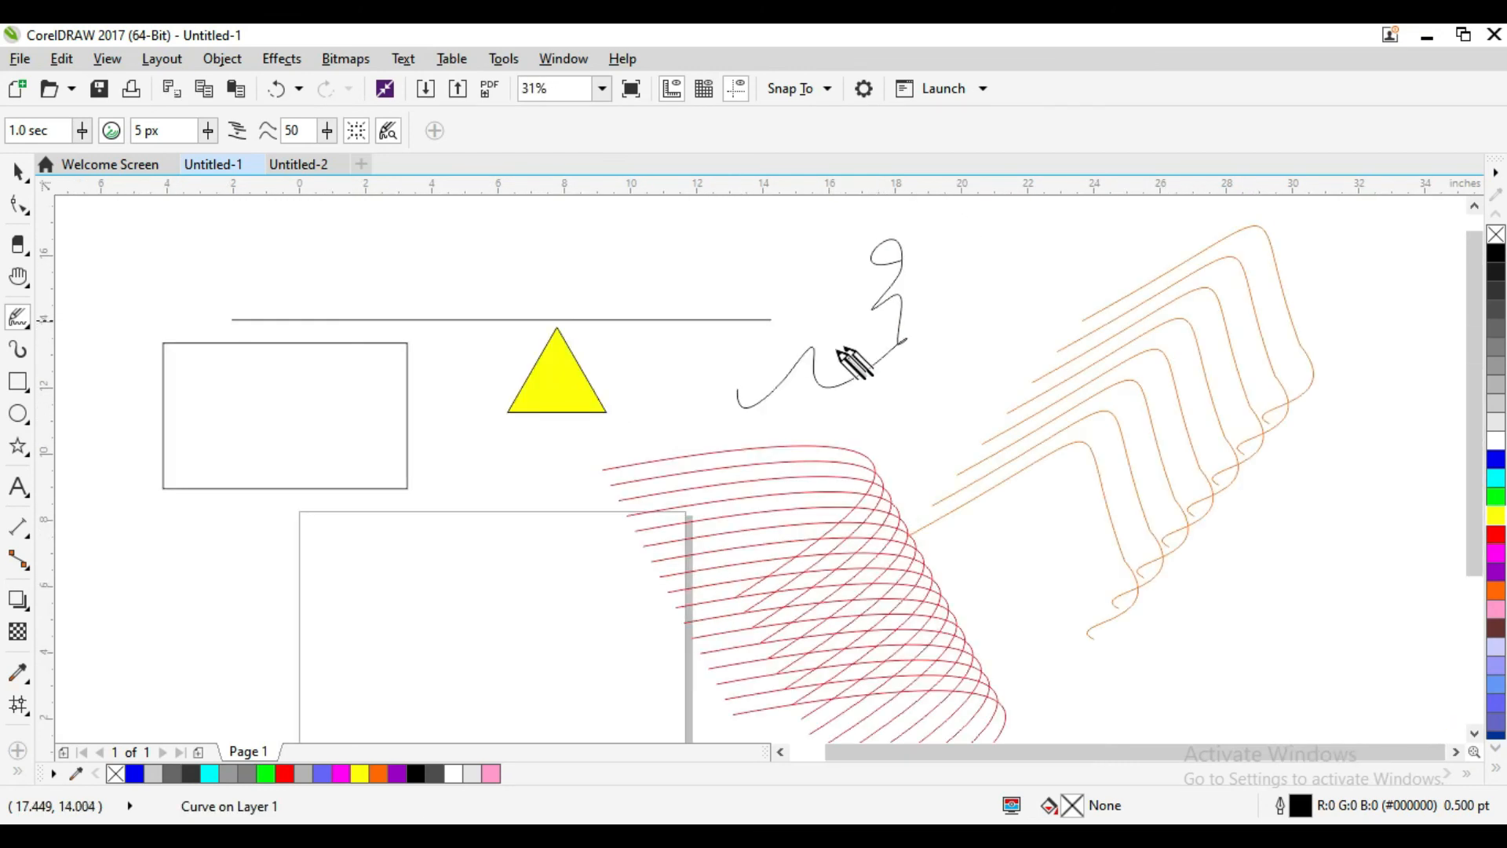
left_click(15, 178)
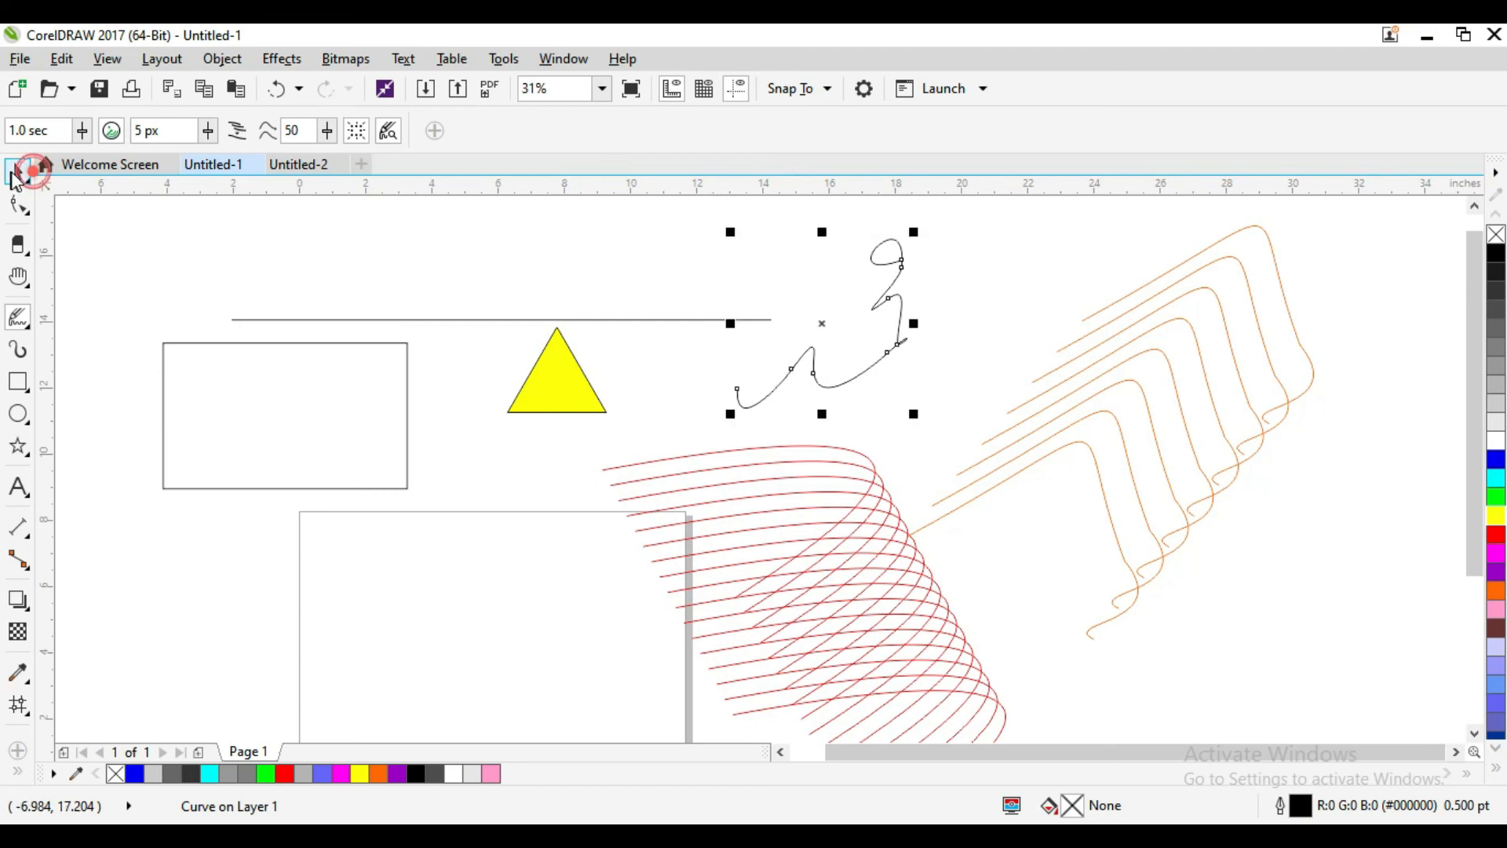
Sketch several loose LiveSketch strokes around the line, rectangle and triangle and across the orange curves.
left_click(30, 329)
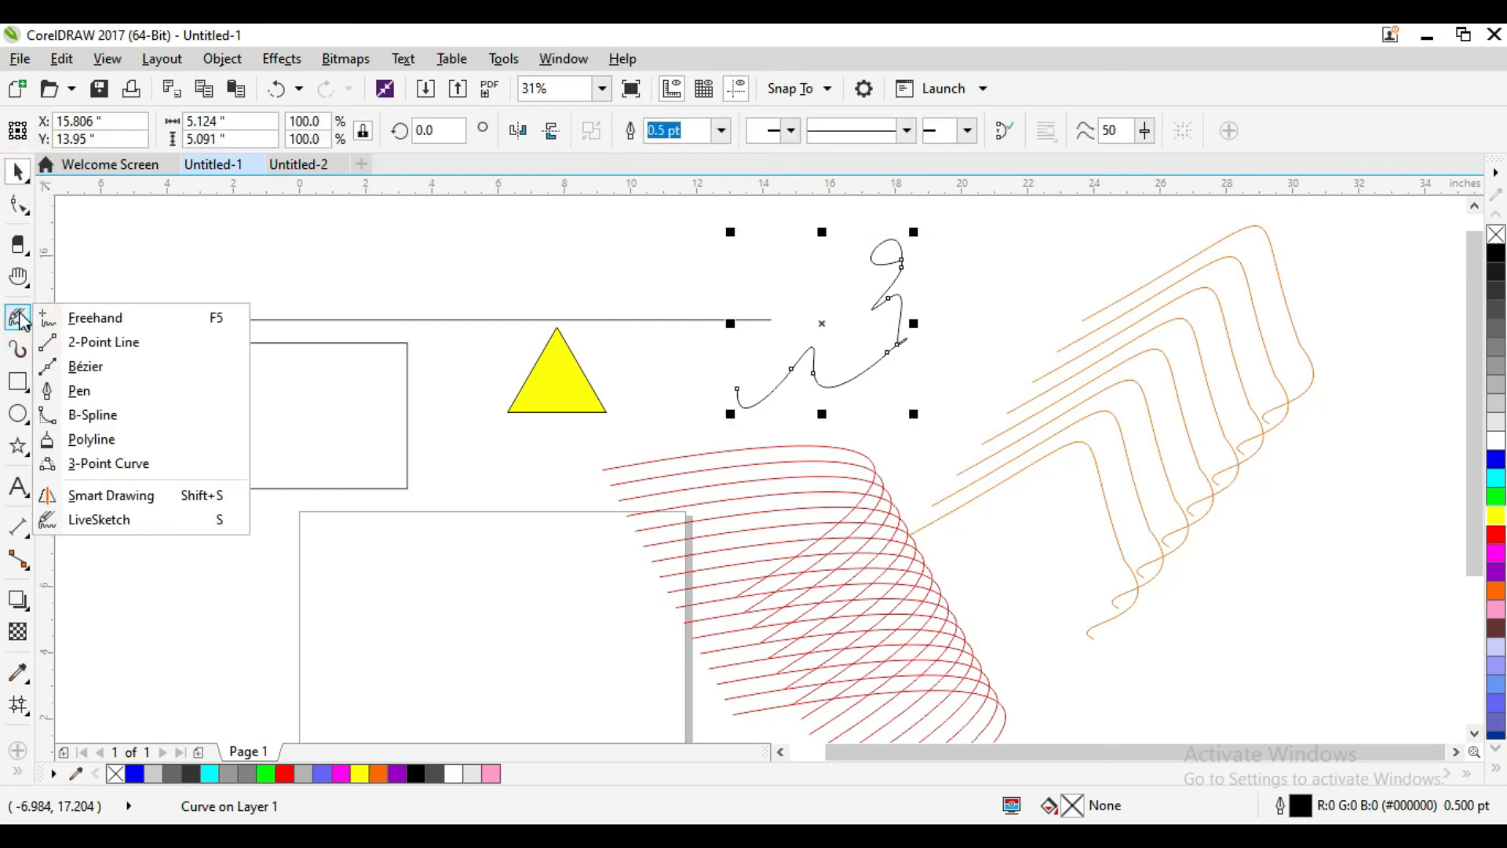
left_click(22, 321)
left_click_drag(396, 265, 781, 280)
mouse_move(1265, 421)
left_mouse_down()
mouse_move(1115, 310)
mouse_move(942, 494)
left_mouse_up()
mouse_move(492, 496)
left_mouse_down()
mouse_move(658, 333)
mouse_move(503, 460)
mouse_move(457, 542)
left_mouse_up()
left_click_drag(369, 496, 338, 580)
mouse_move(127, 380)
left_mouse_down()
mouse_move(191, 299)
mouse_move(293, 274)
left_mouse_up()
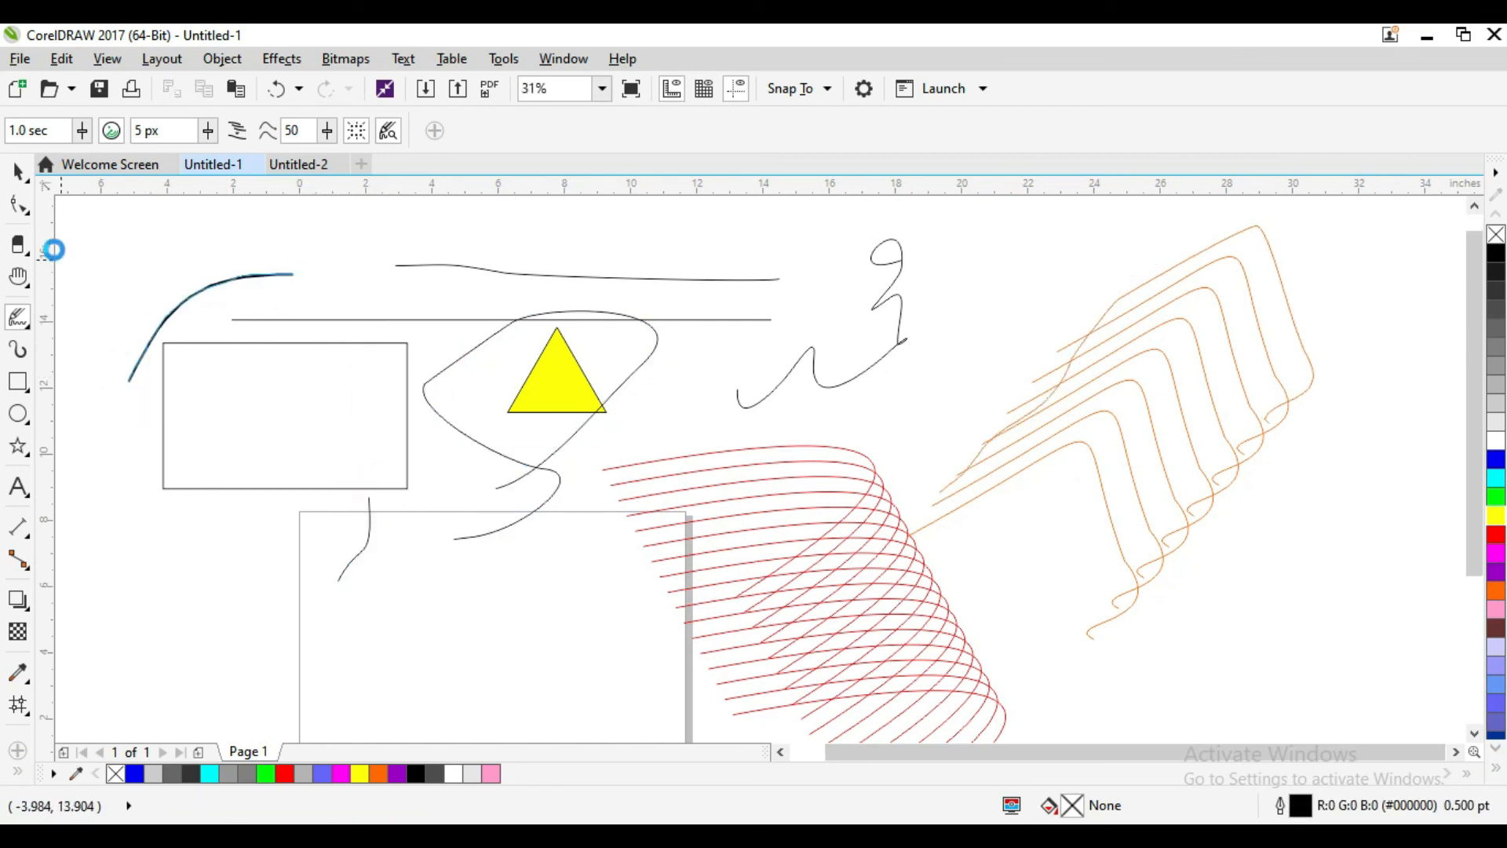
left_click(18, 170)
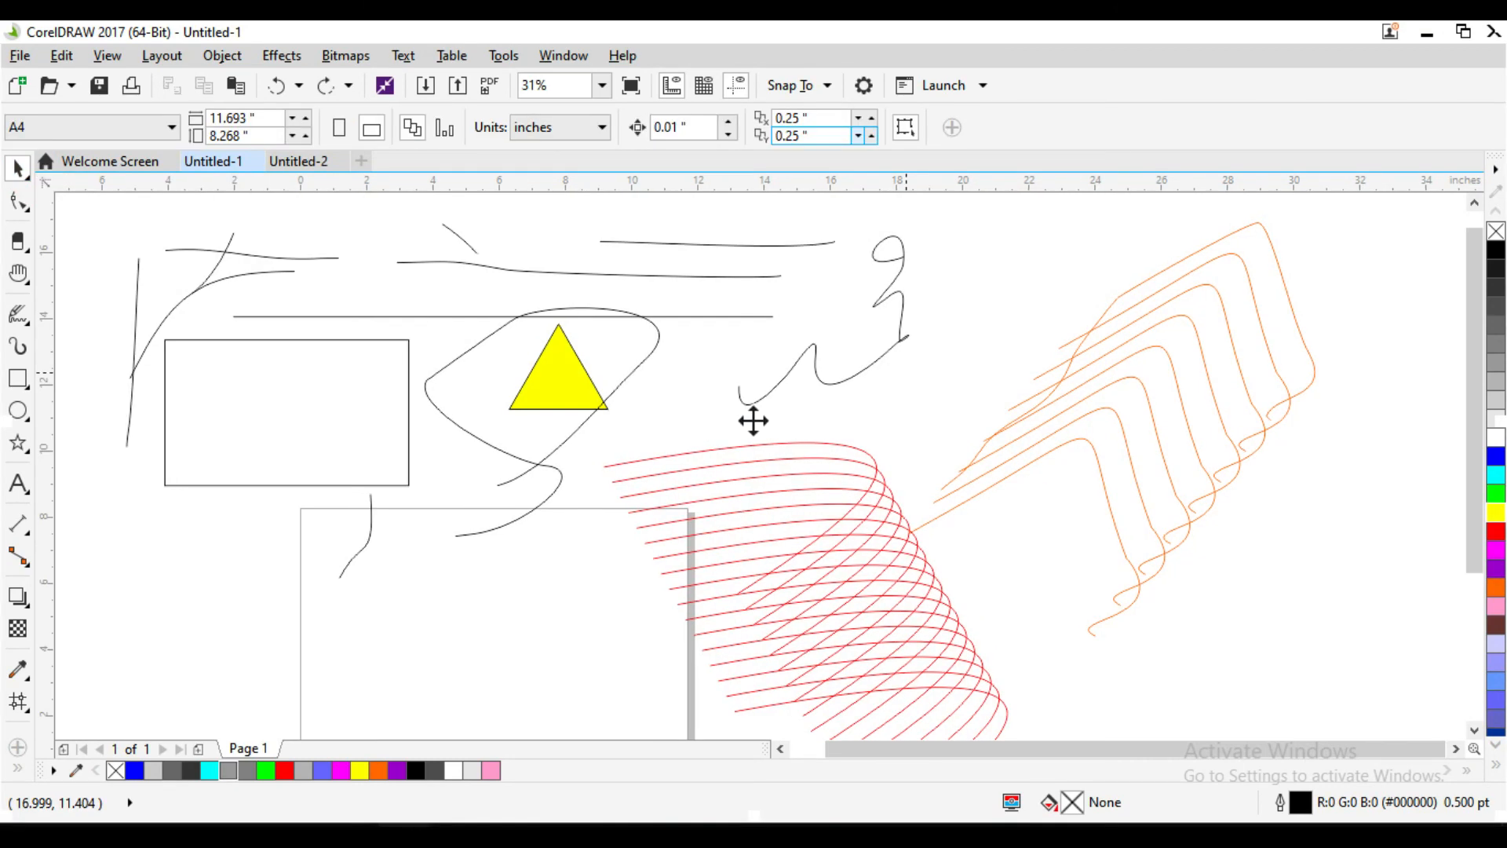